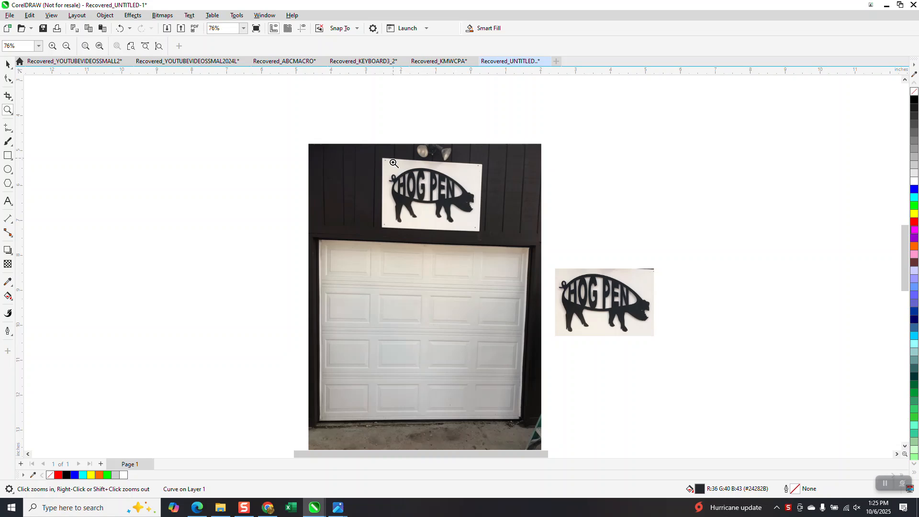
Zoom in on the HOG PEN sign in the garage photo and on the cropped pig image to examine them
drag(393, 159, 524, 244)
scroll(505, 234, down, 2)
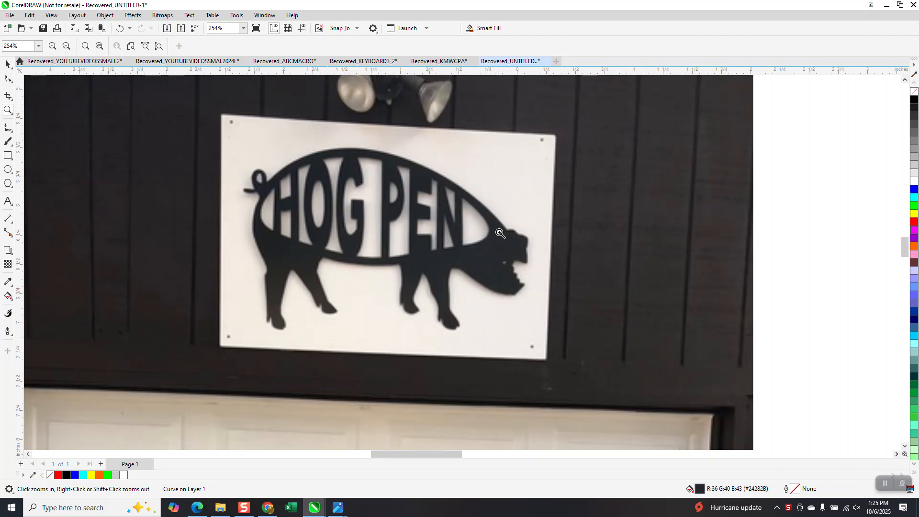
scroll(500, 233, down, 1)
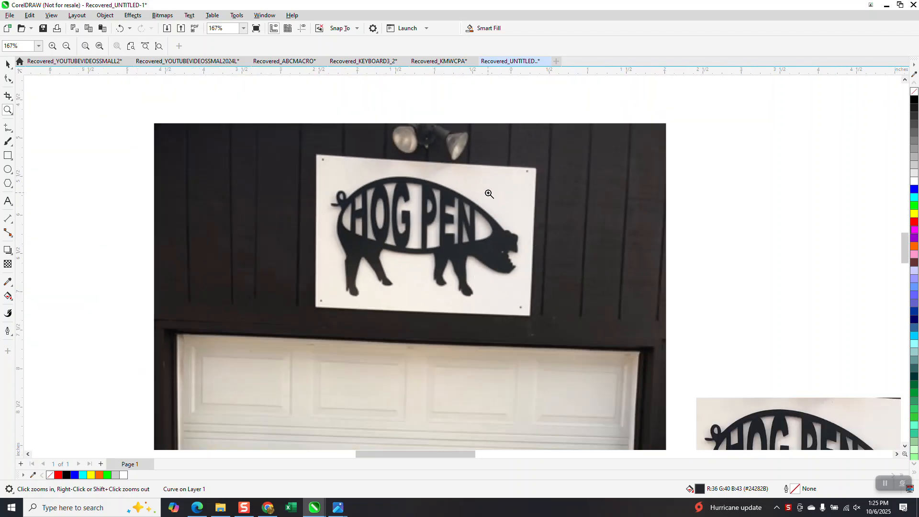
scroll(461, 196, down, 1)
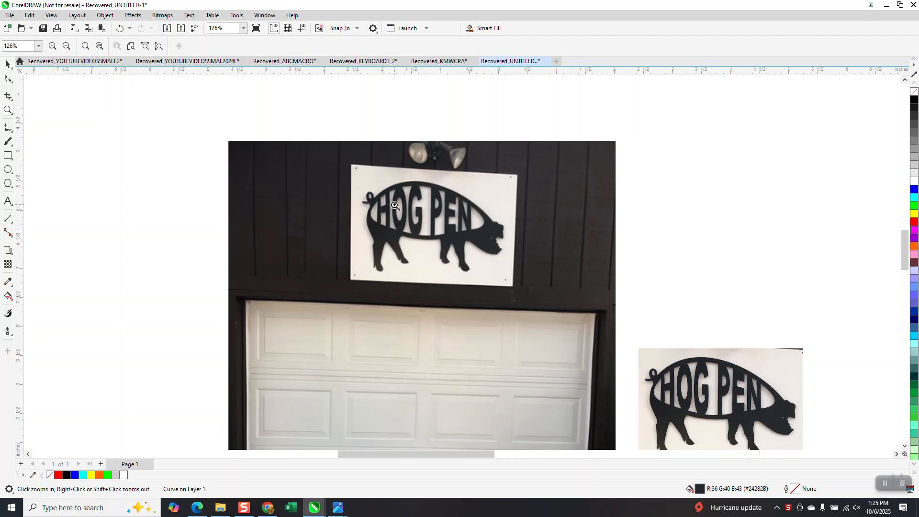
drag(357, 186, 519, 276)
scroll(434, 234, down, 2)
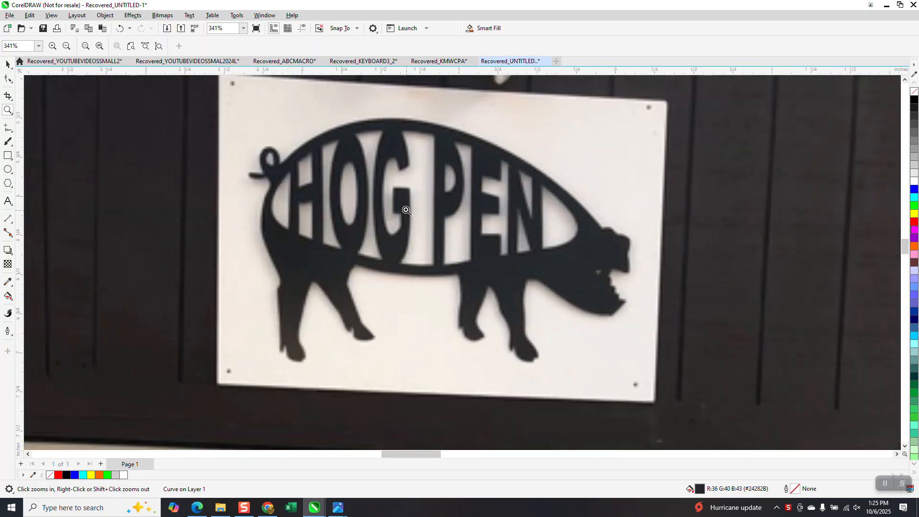
scroll(401, 207, up, 1)
scroll(400, 207, down, 2)
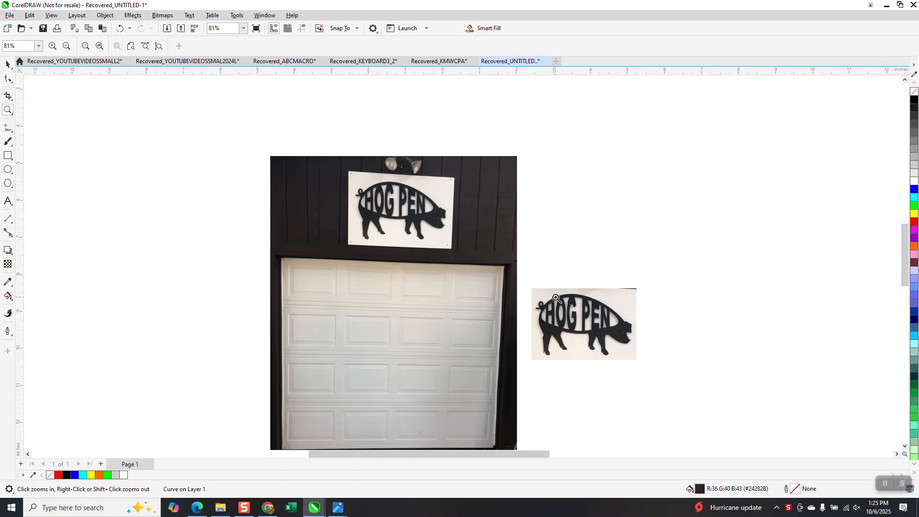
scroll(320, 201, down, 4)
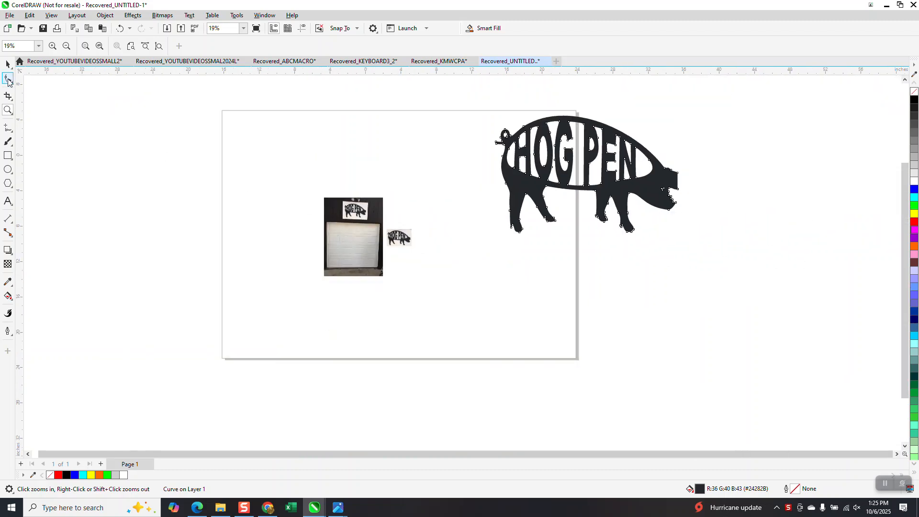
Move the existing black pig curve further right, off the page
click(8, 66)
drag(659, 176, 726, 162)
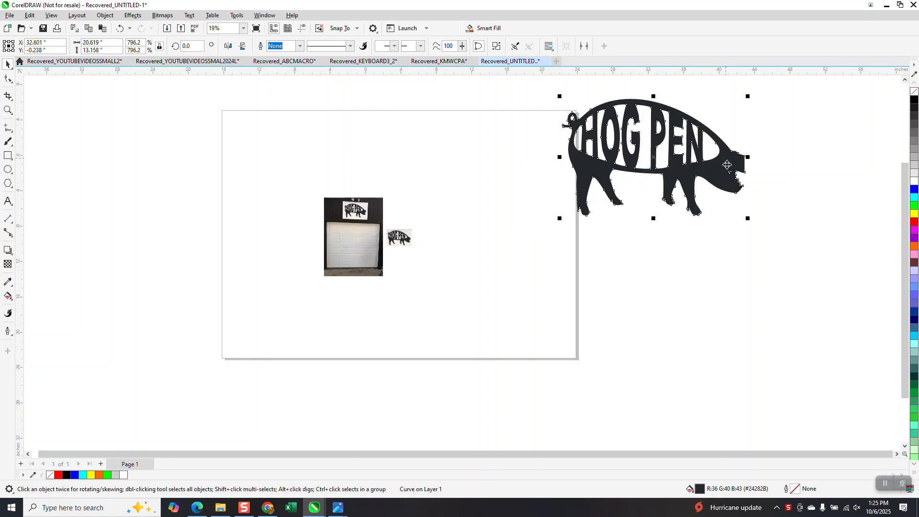
click(518, 213)
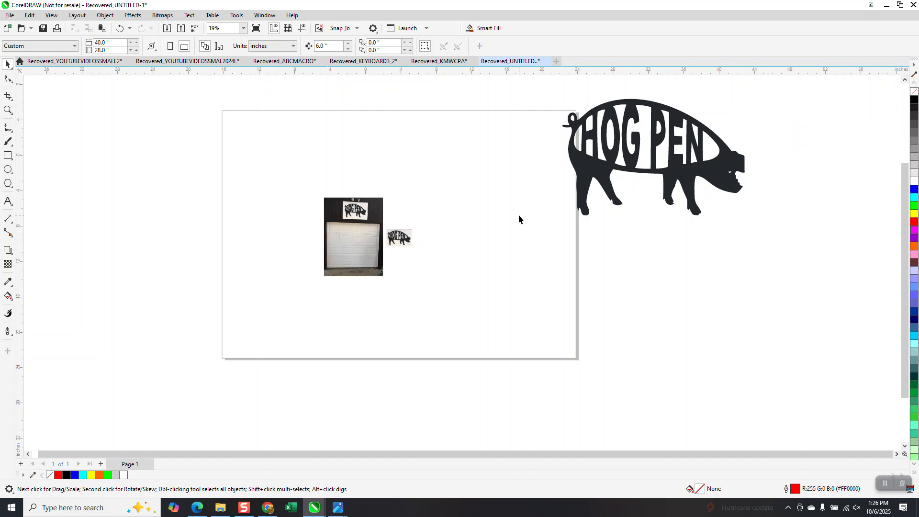
drag(706, 178, 751, 173)
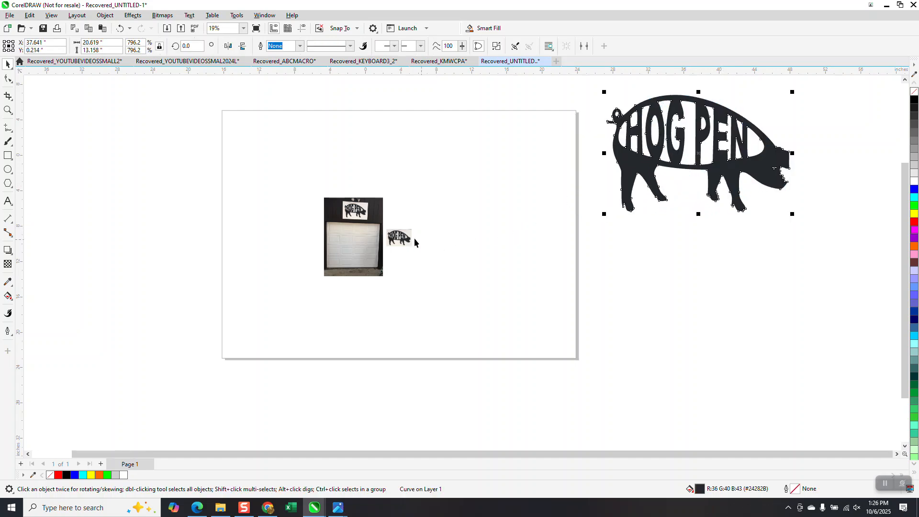
Zoom in to inspect the cropped HOG PEN pig bitmap beside the garage photo
click(408, 241)
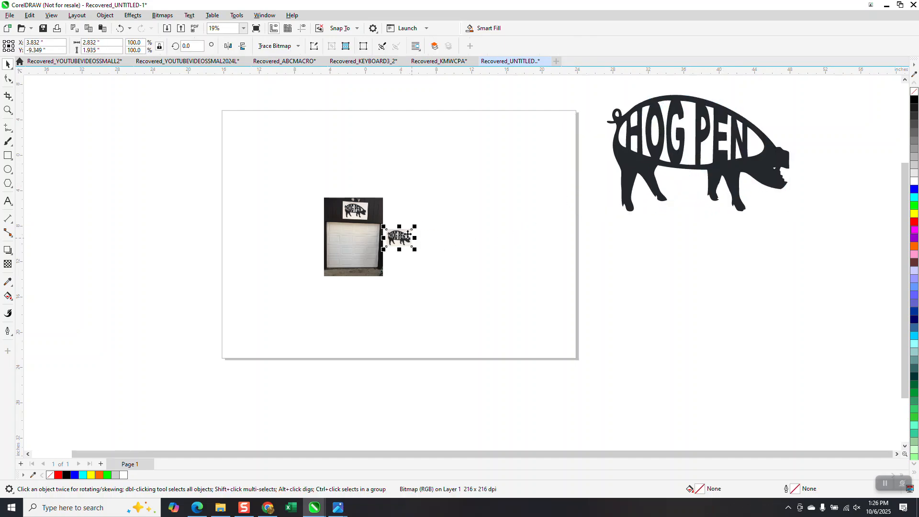
click(7, 110)
drag(380, 229, 445, 258)
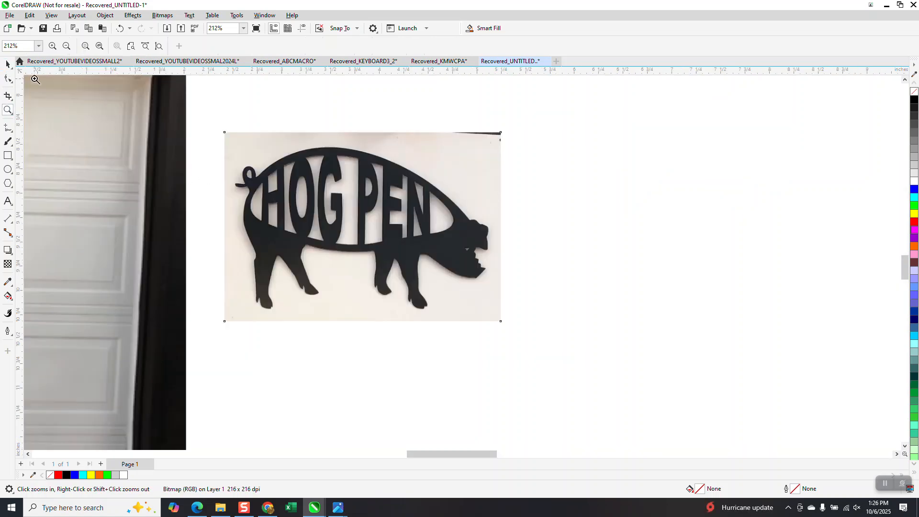
click(7, 64)
scroll(398, 273, down, 4)
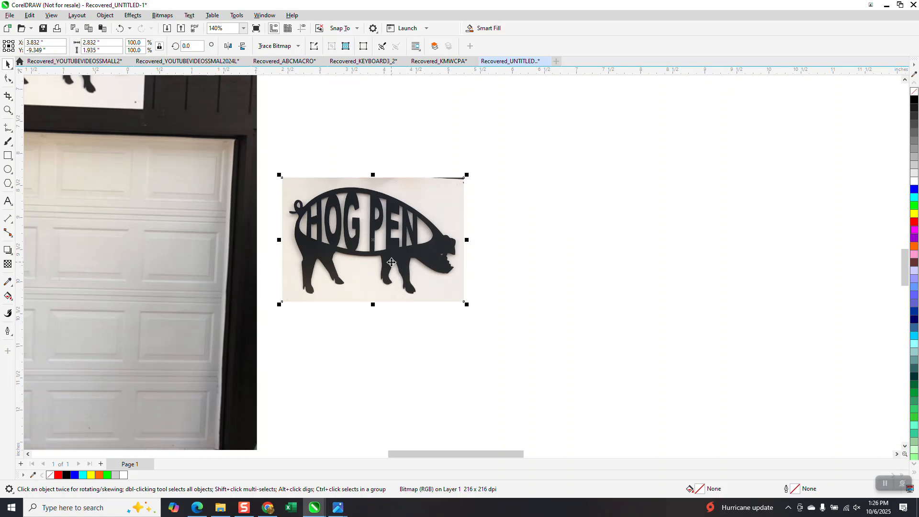
scroll(419, 265, down, 3)
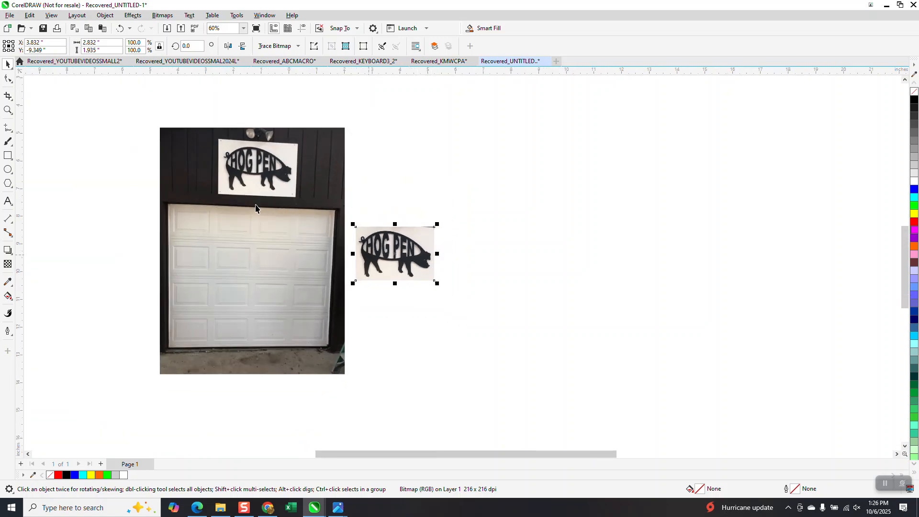
click(7, 110)
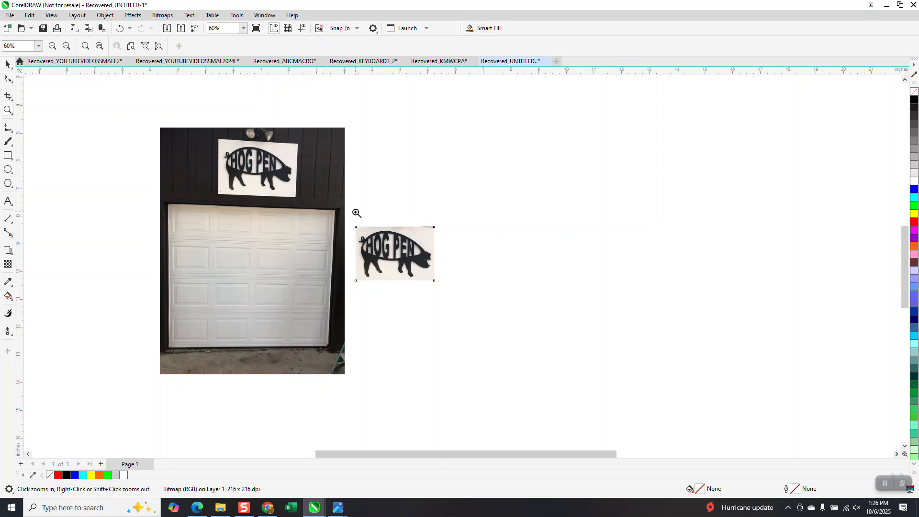
drag(356, 213, 452, 282)
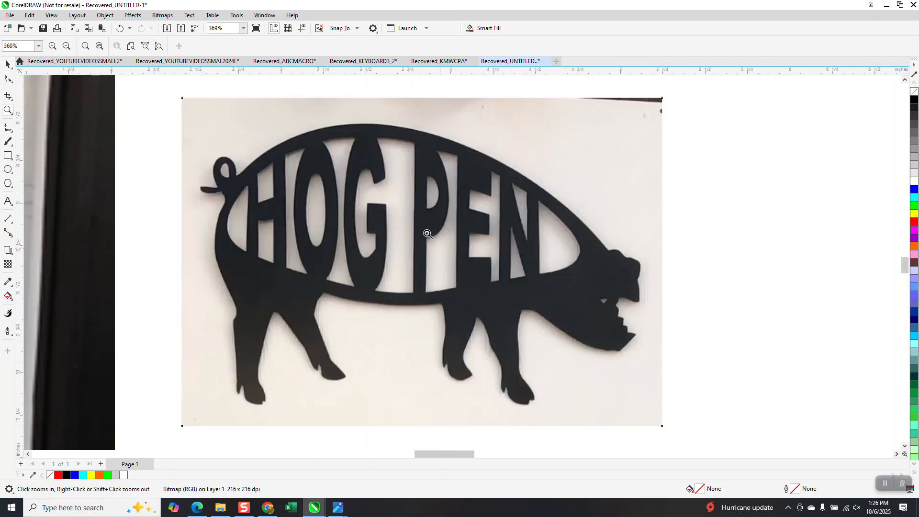
scroll(427, 233, down, 2)
scroll(424, 233, down, 3)
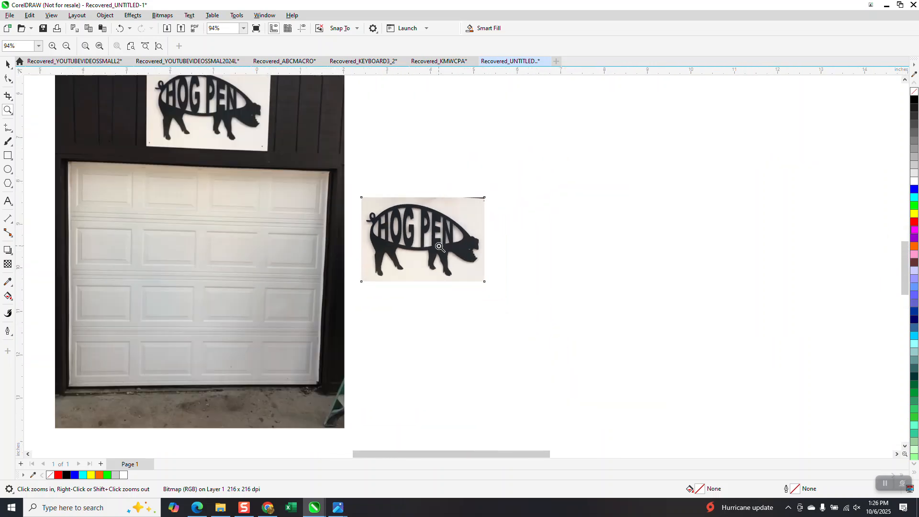
click(7, 63)
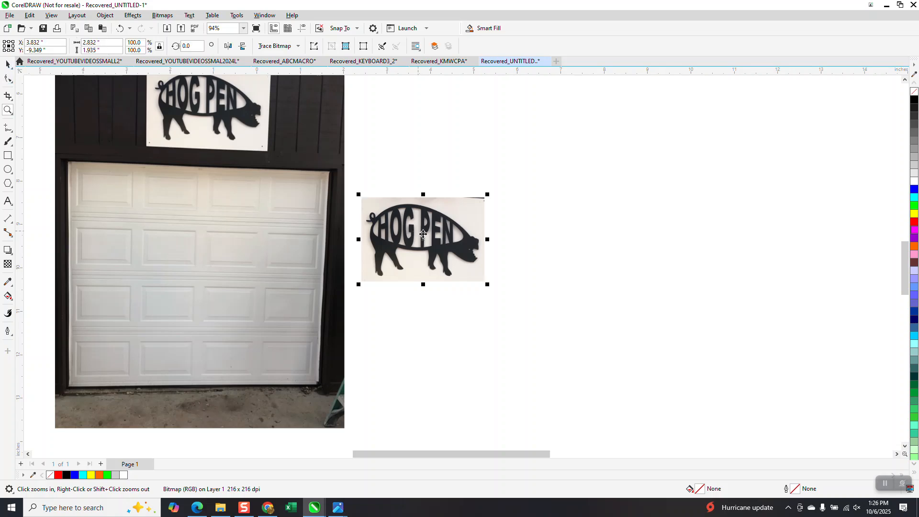
Trace the pig bitmap with Outline Trace Clipart, setting Remove to Color from entire image
click(434, 220)
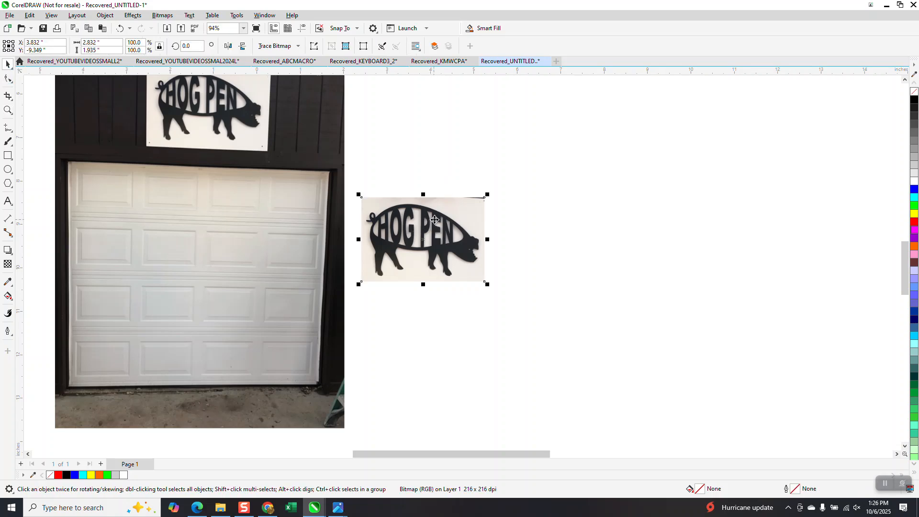
click(275, 45)
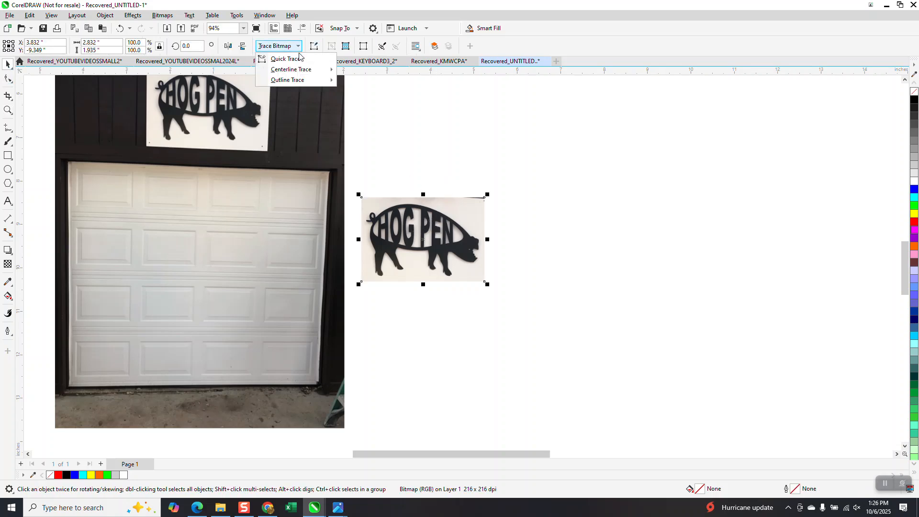
mouse_move(291, 80)
click(366, 116)
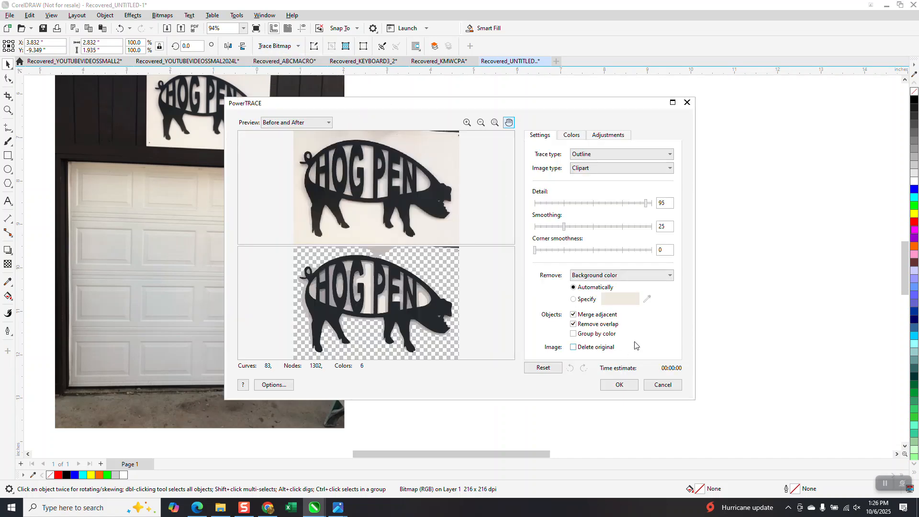
click(669, 275)
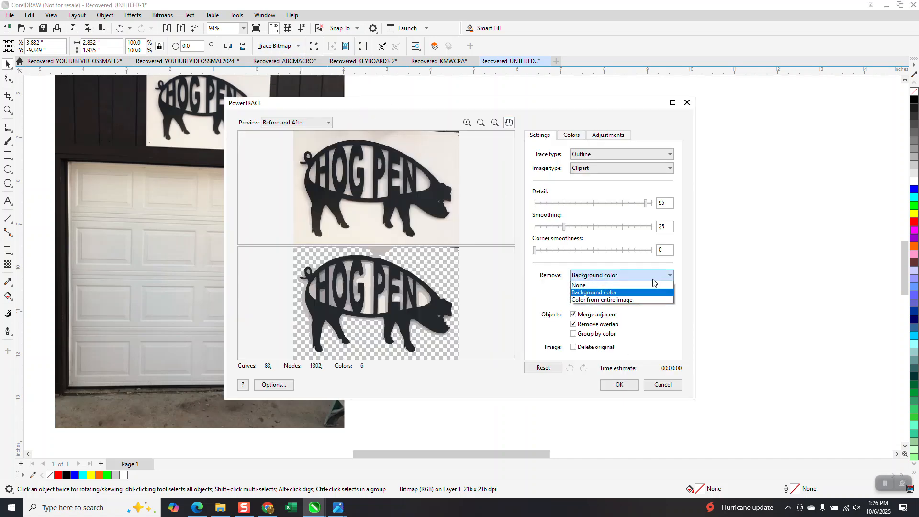
click(595, 300)
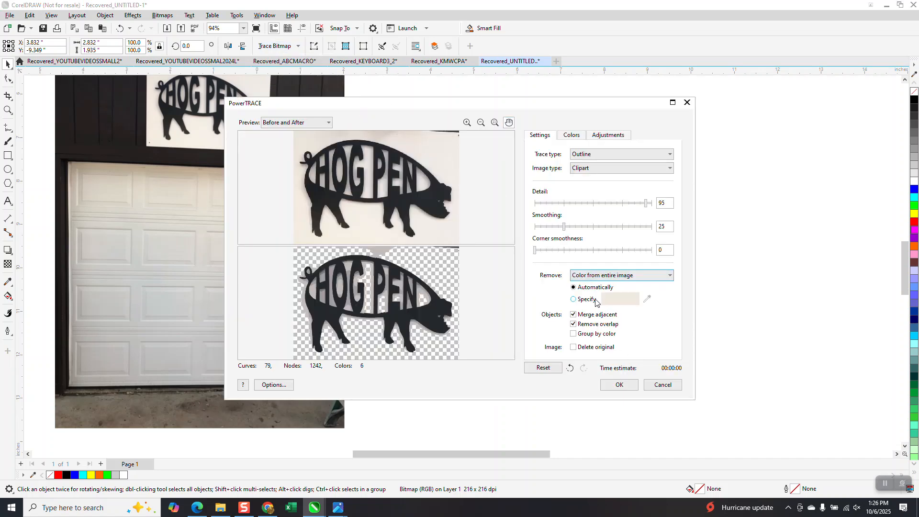
click(619, 384)
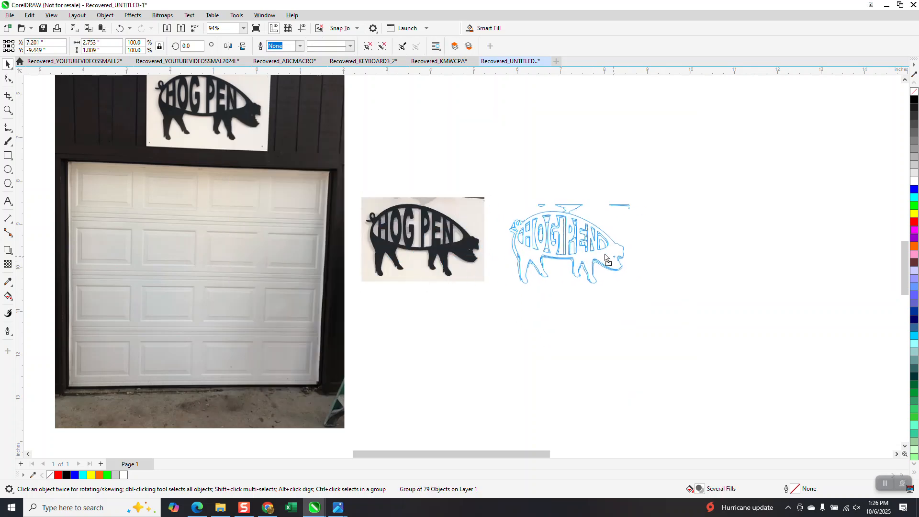
Zoom in on the traced pig and ungroup all its objects
click(7, 110)
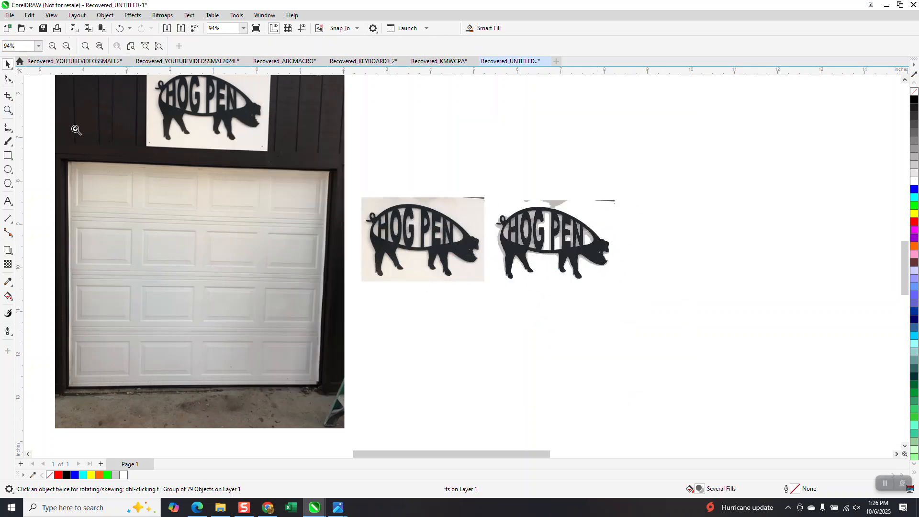
drag(479, 186, 643, 287)
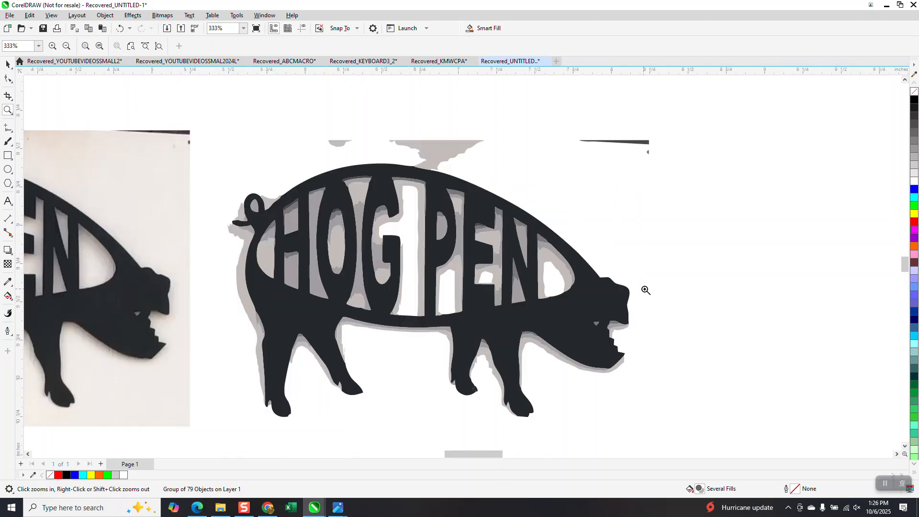
click(7, 63)
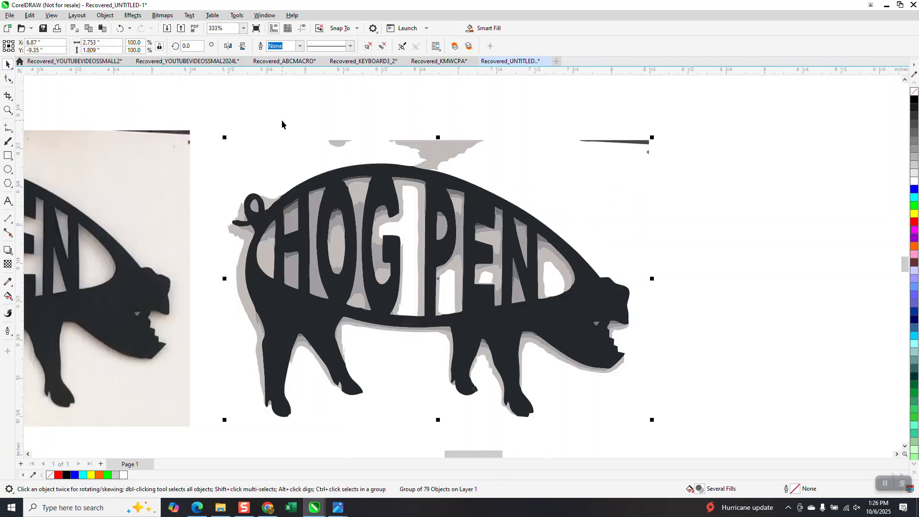
click(115, 19)
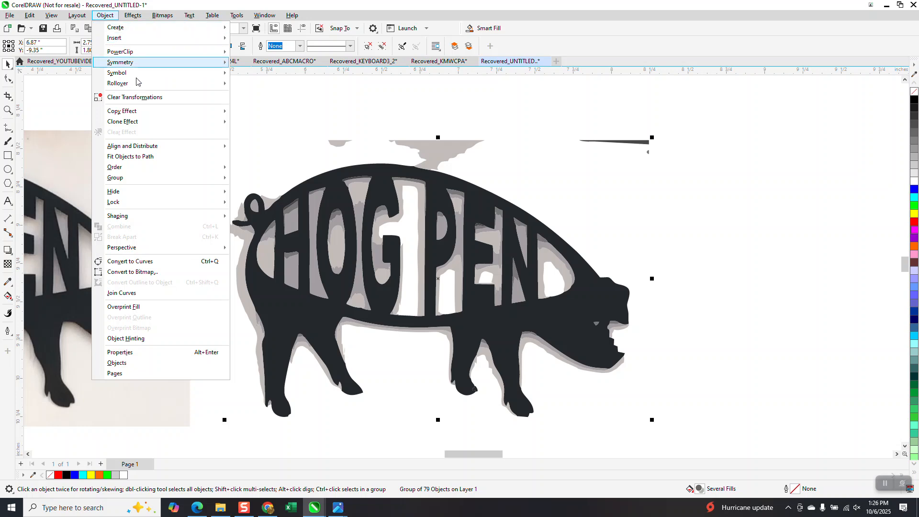
mouse_move(220, 177)
click(254, 190)
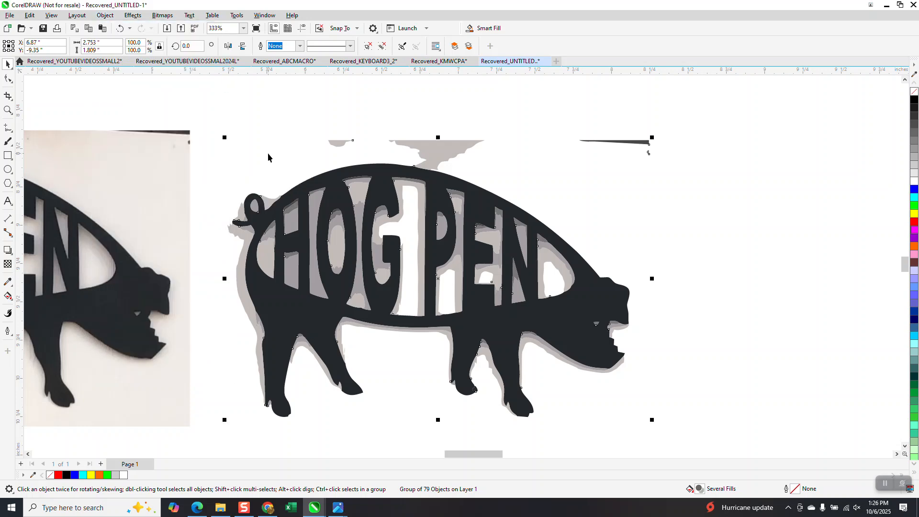
Separate the main black pig shape from the traced fragments by moving it to the right
click(445, 153)
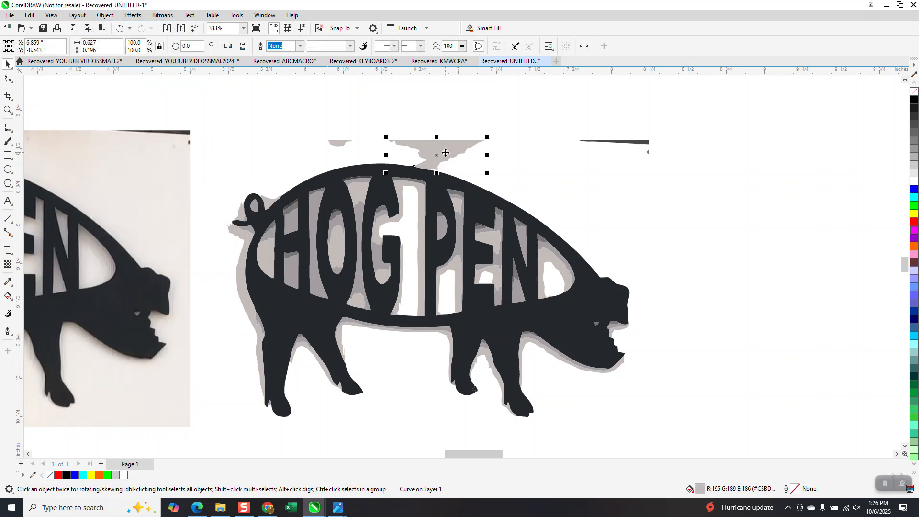
click(639, 143)
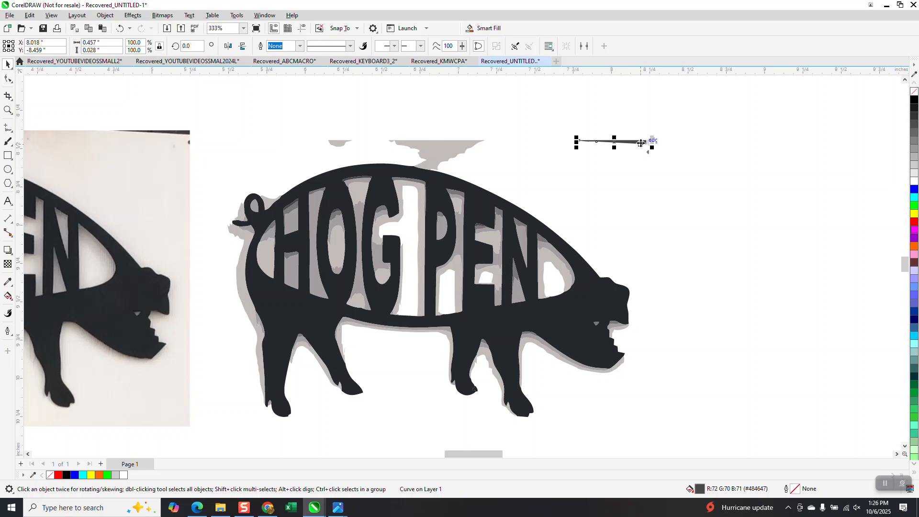
click(342, 143)
click(370, 104)
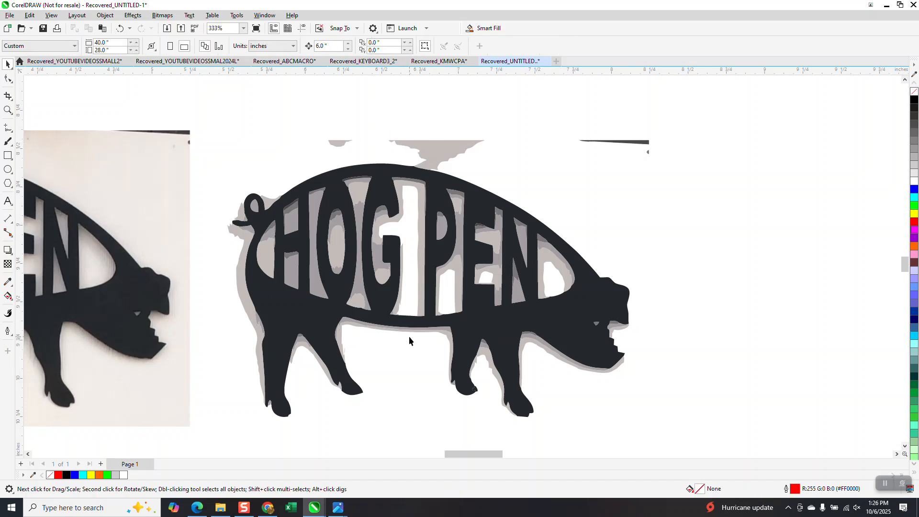
scroll(371, 268, down, 1)
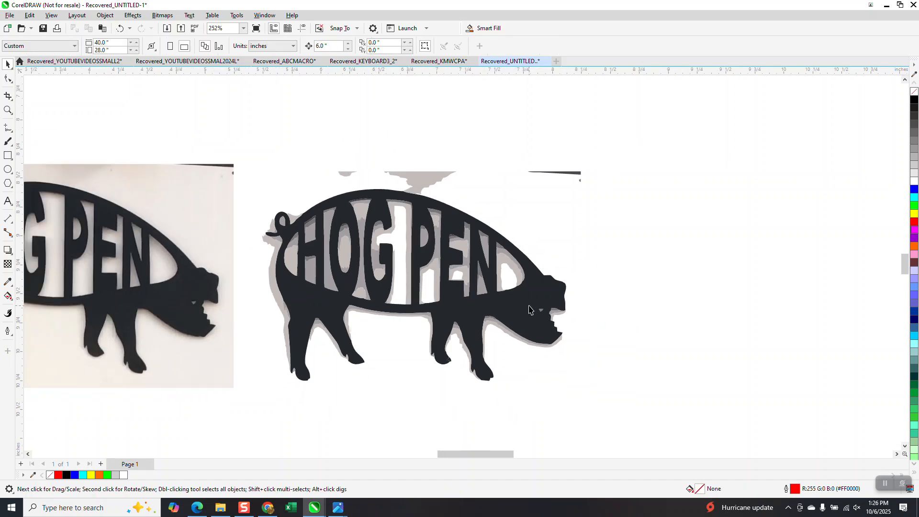
drag(529, 308, 864, 315)
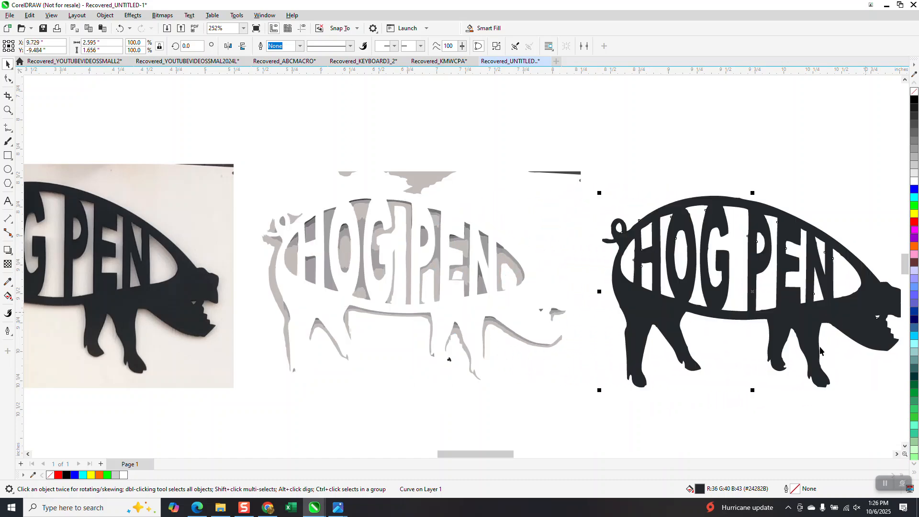
Delete the leftover gray trace fragments and move the black pig shape back left into their place
scroll(380, 267, down, 1)
mouse_move(287, 161)
mouse_down()
mouse_move(493, 292)
mouse_move(550, 379)
mouse_up()
key(Delete)
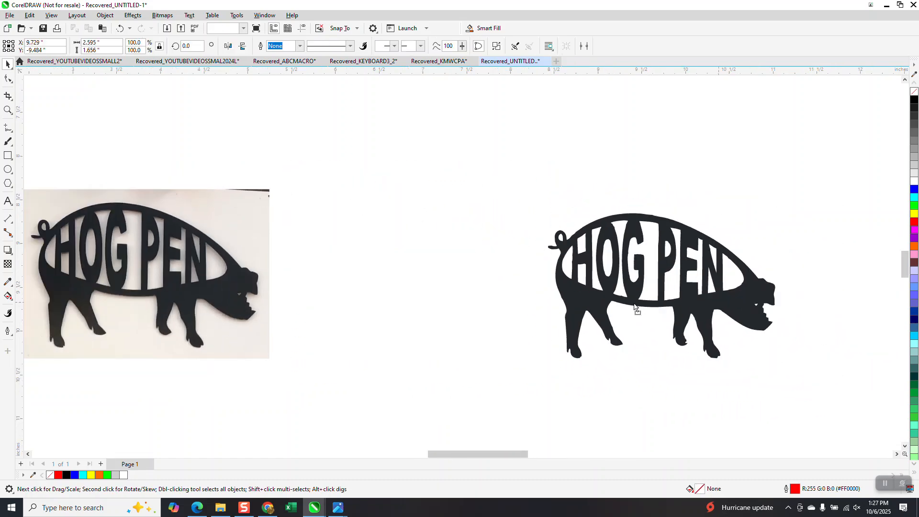
drag(719, 305, 486, 293)
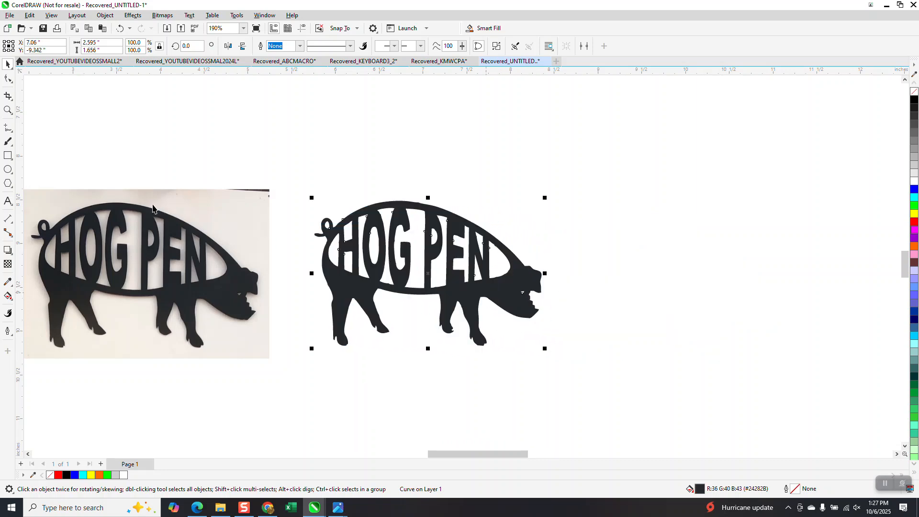
Remove the fill from the traced pig shape so only its outline shows
click(8, 111)
drag(252, 186, 449, 332)
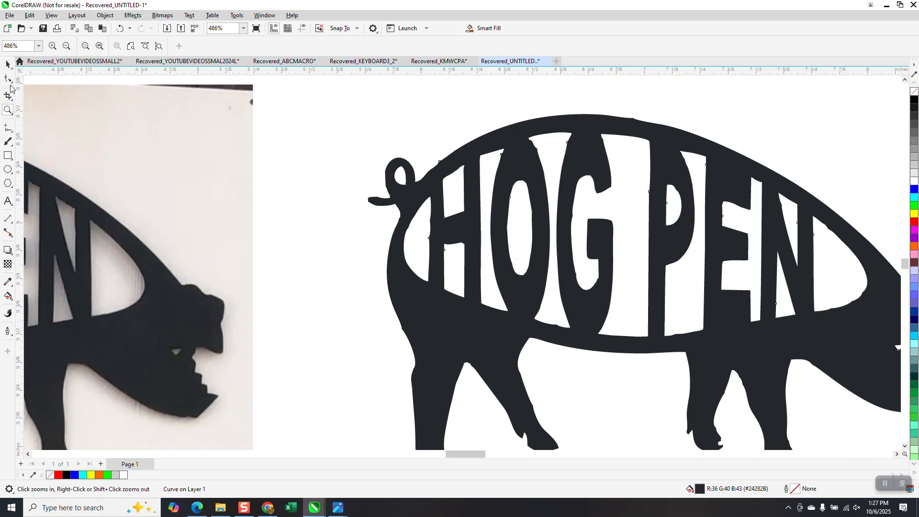
click(12, 82)
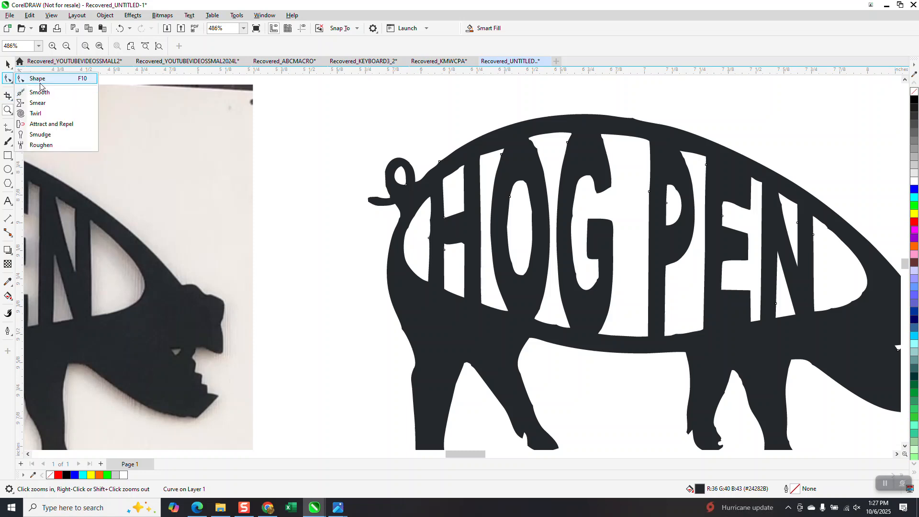
scroll(403, 250, down, 1)
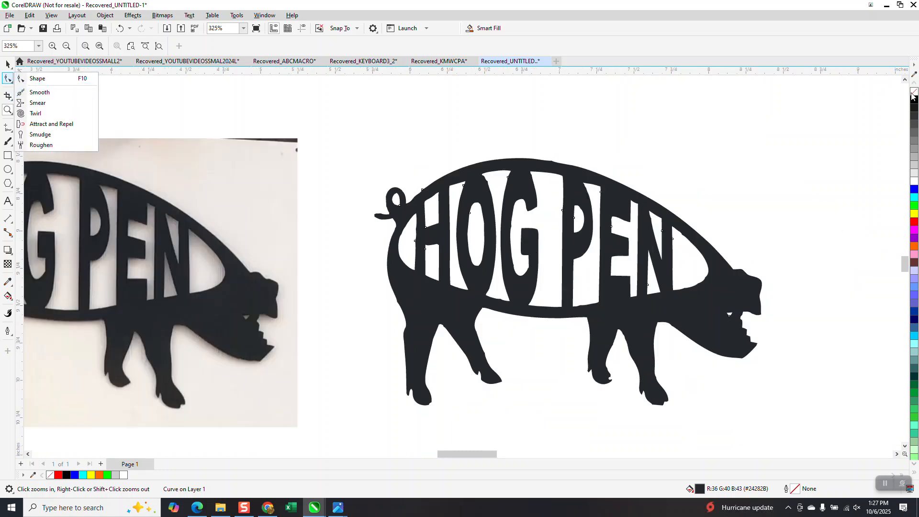
click(913, 93)
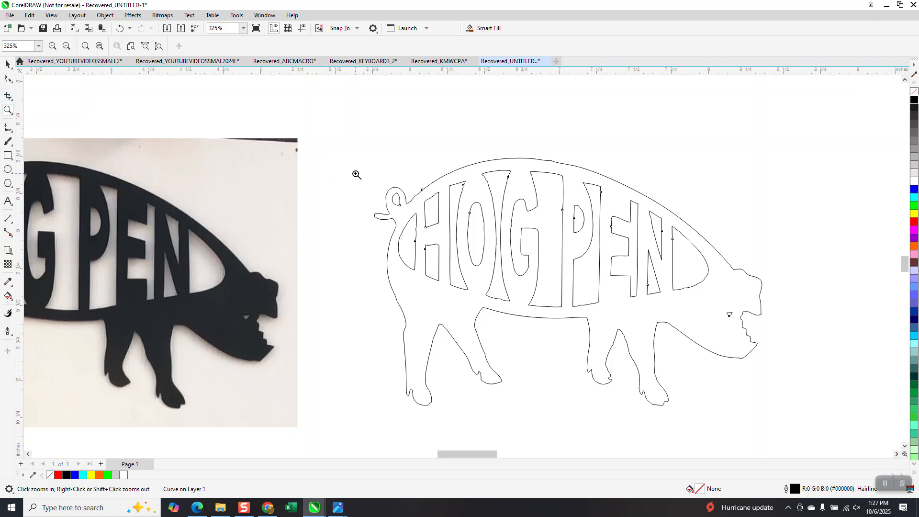
Select all nodes of the pig outline and apply Reduce Nodes to simplify it
drag(359, 170, 529, 295)
scroll(365, 245, down, 1)
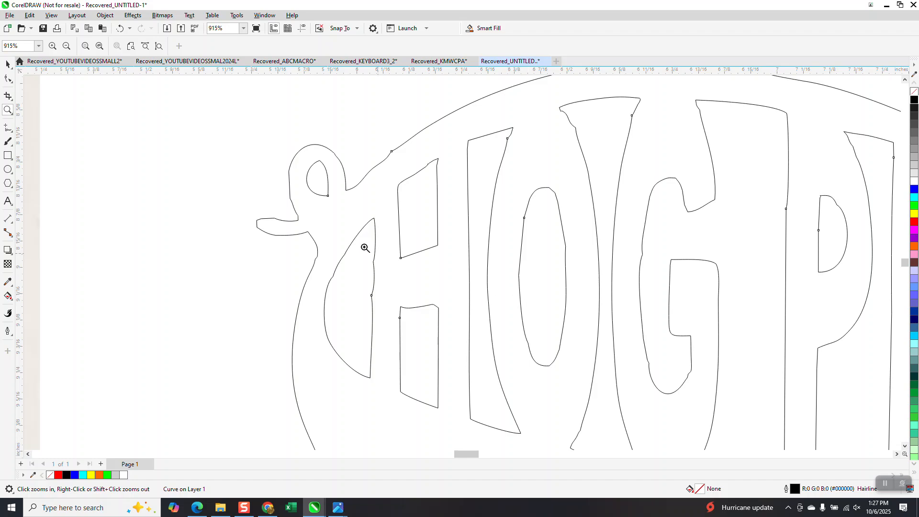
scroll(339, 232, down, 1)
scroll(251, 205, down, 1)
scroll(319, 233, down, 1)
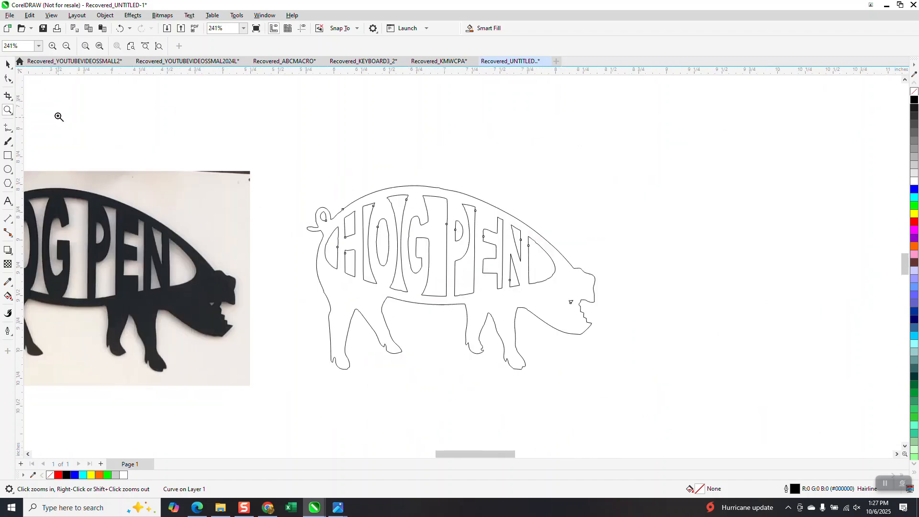
click(10, 80)
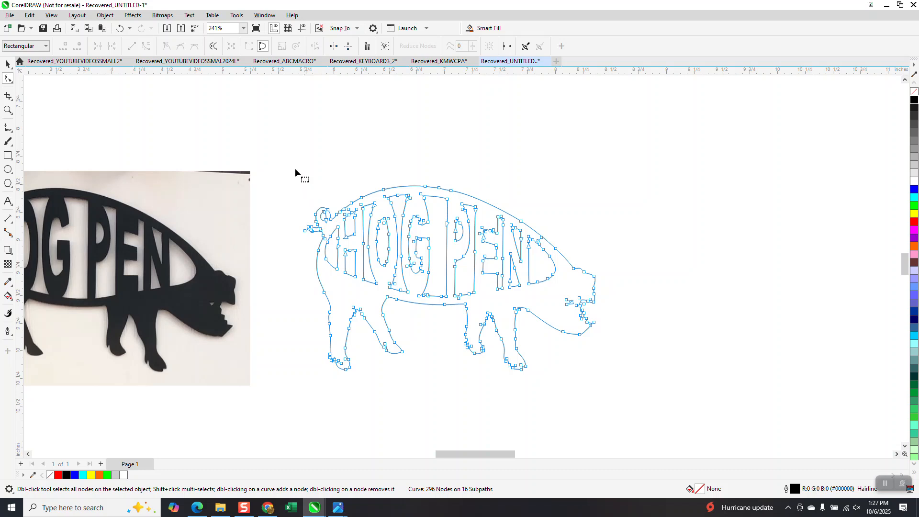
drag(294, 160, 648, 401)
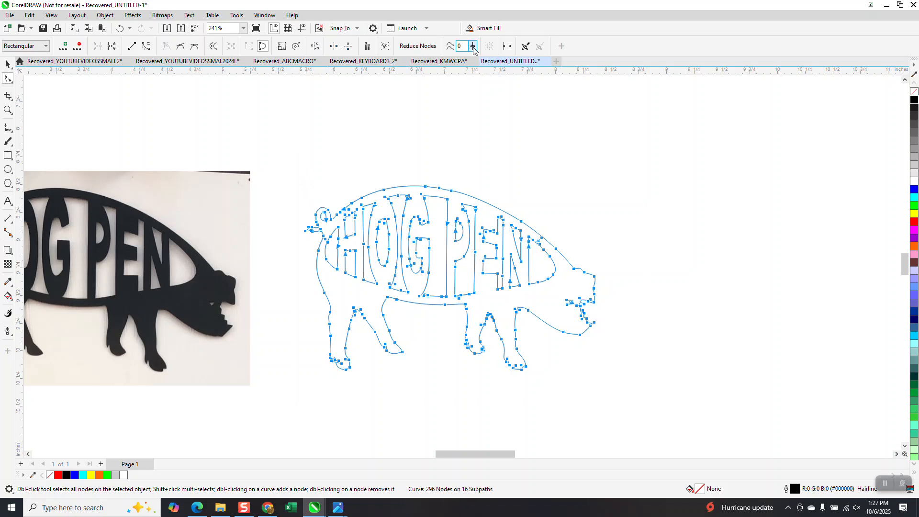
click(453, 48)
click(419, 45)
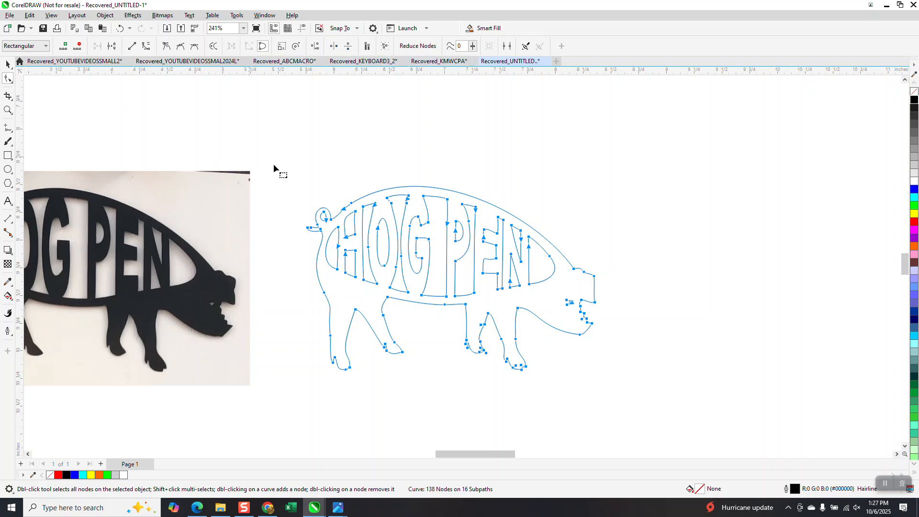
Delete the stray extra nodes on the H and O letter cutouts of the pig outline
click(8, 110)
drag(303, 179, 461, 307)
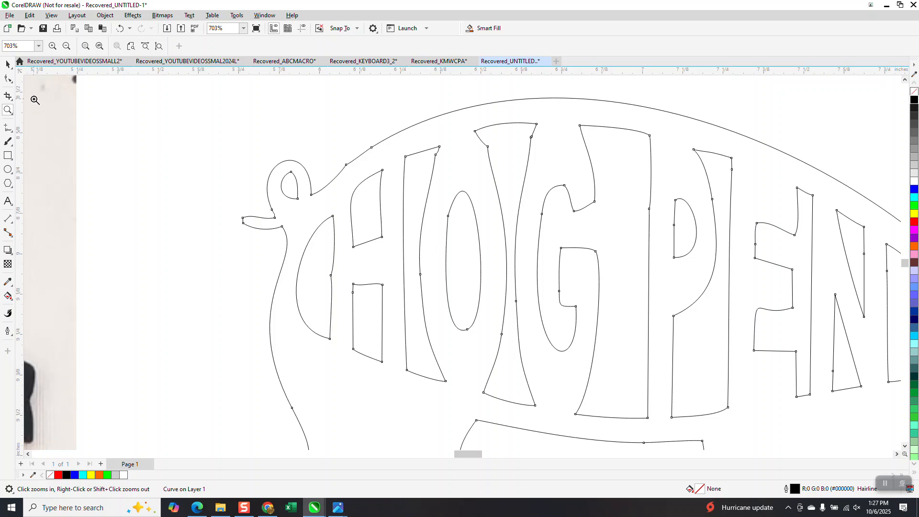
click(8, 78)
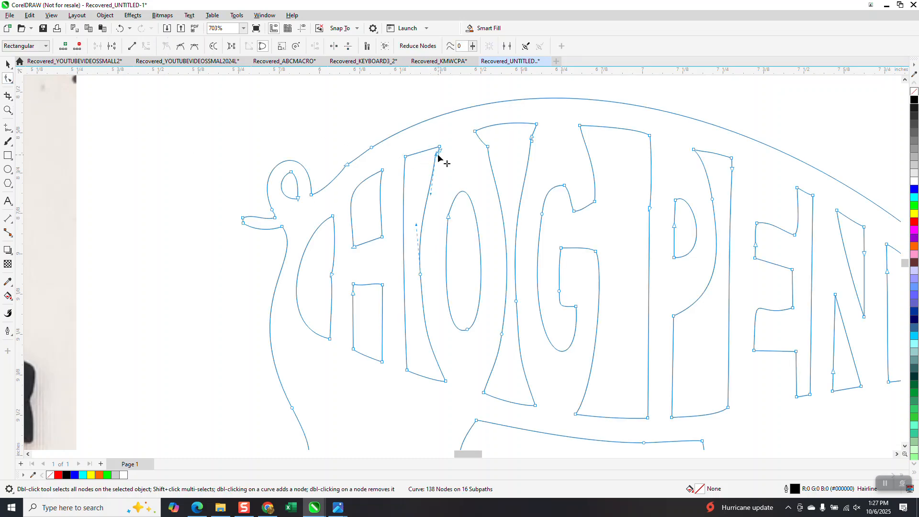
key(Delete)
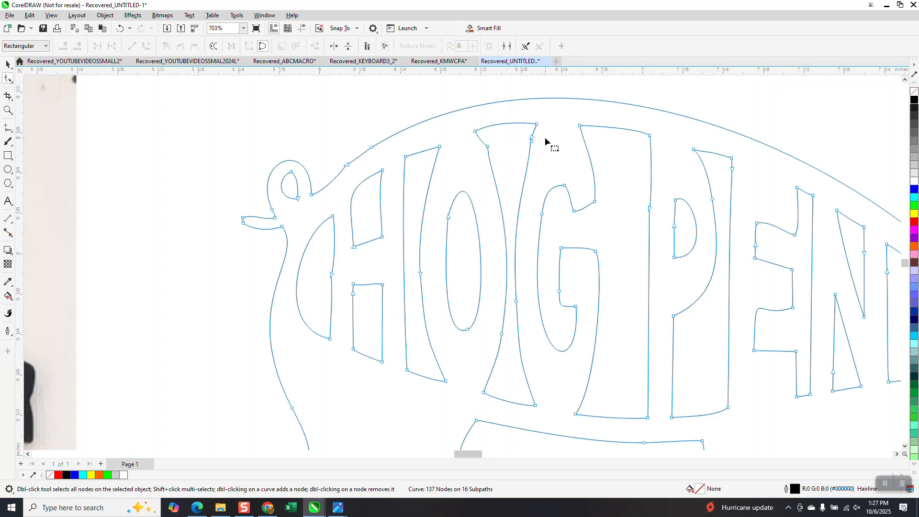
drag(545, 136, 463, 163)
key(Delete)
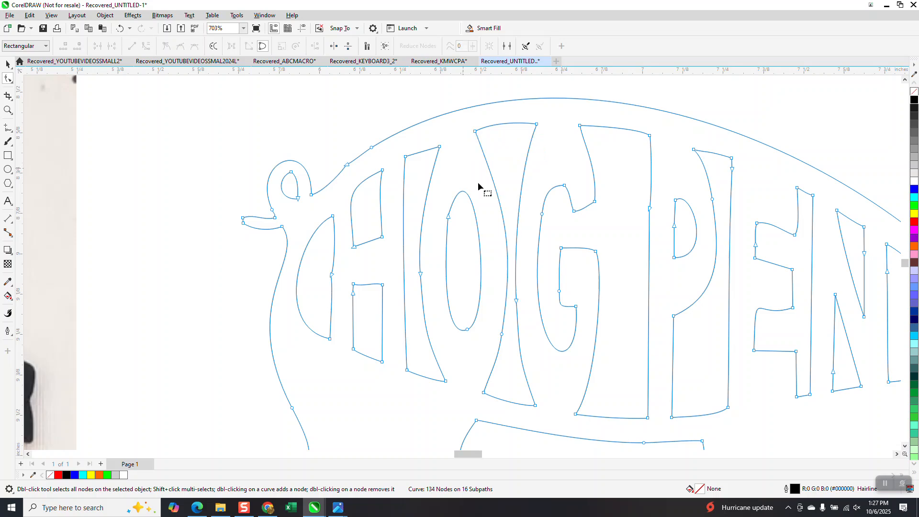
drag(353, 264, 324, 280)
key(Delete)
Delete the extra nodes on the E, N and D letter cutouts of the pig outline
scroll(282, 231, down, 1)
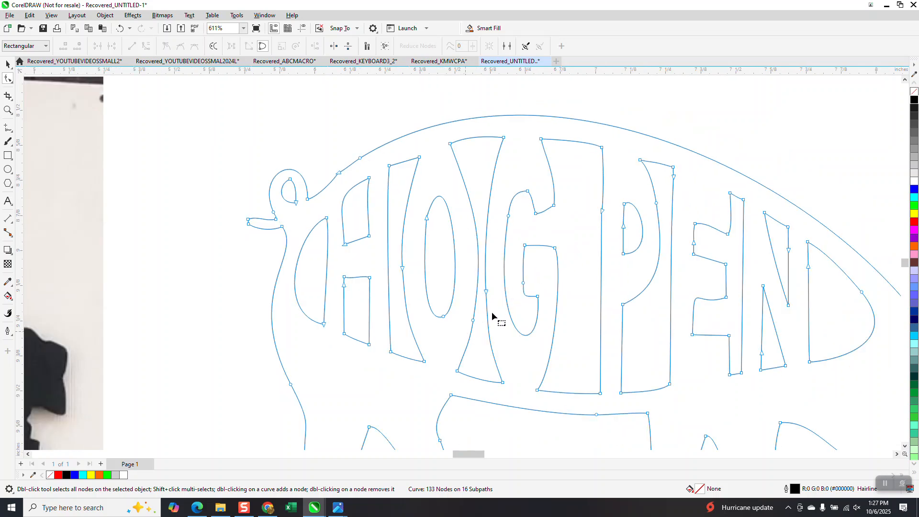
click(694, 243)
key(Delete)
click(789, 250)
key(Delete)
click(808, 267)
key(Delete)
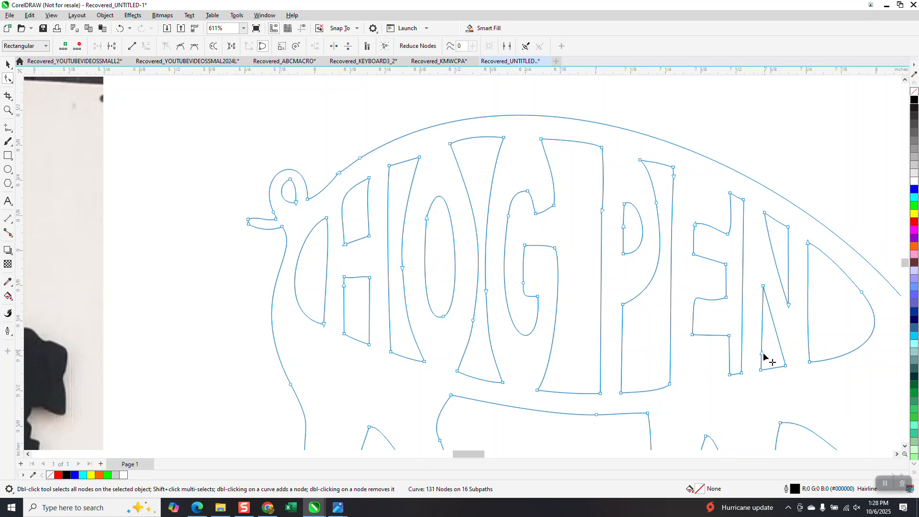
click(762, 353)
key(Delete)
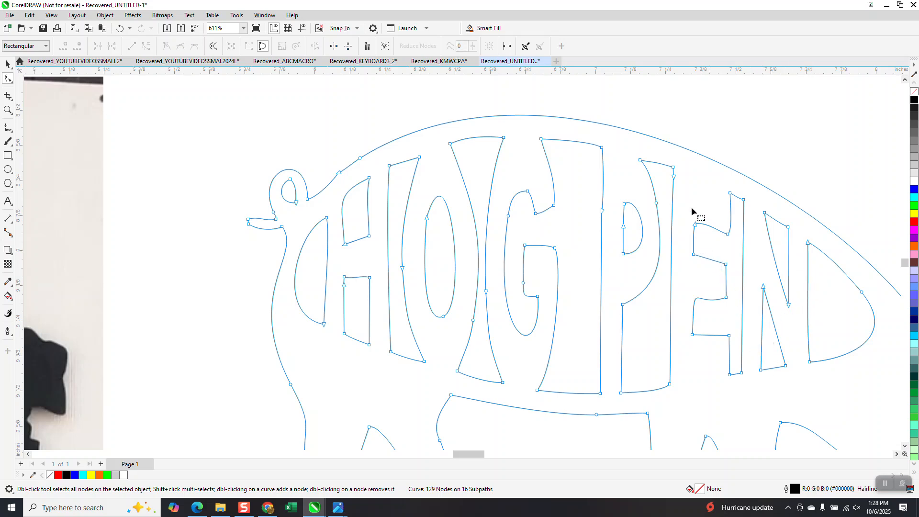
Smooth the jagged outlines of the pig's hooves with the Smooth tool
scroll(497, 199, down, 1)
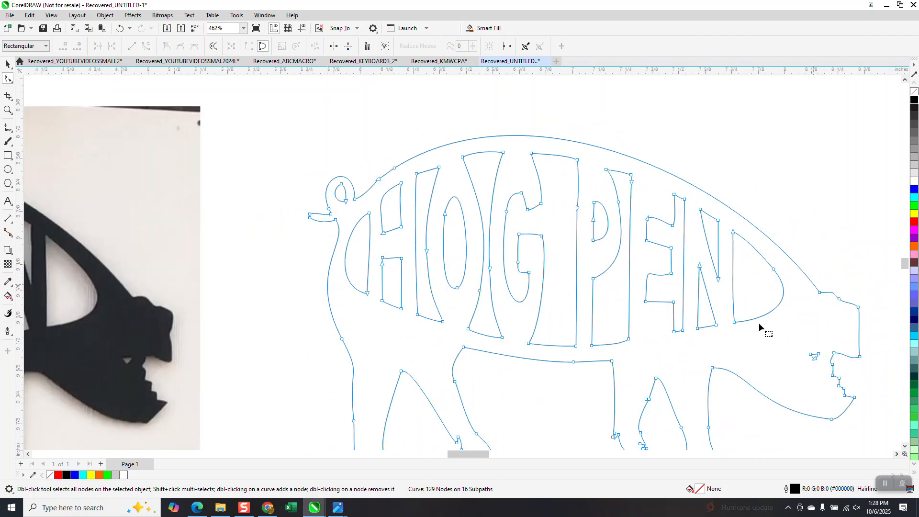
scroll(387, 164, down, 1)
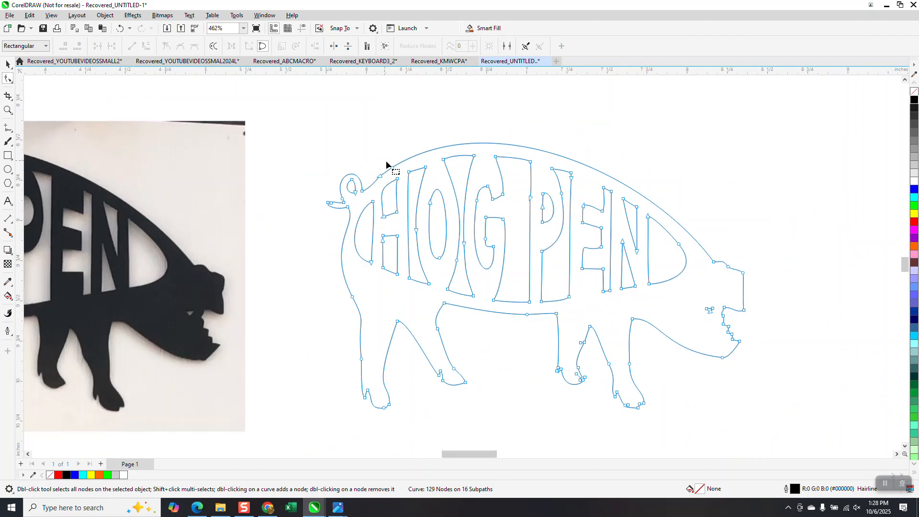
click(8, 109)
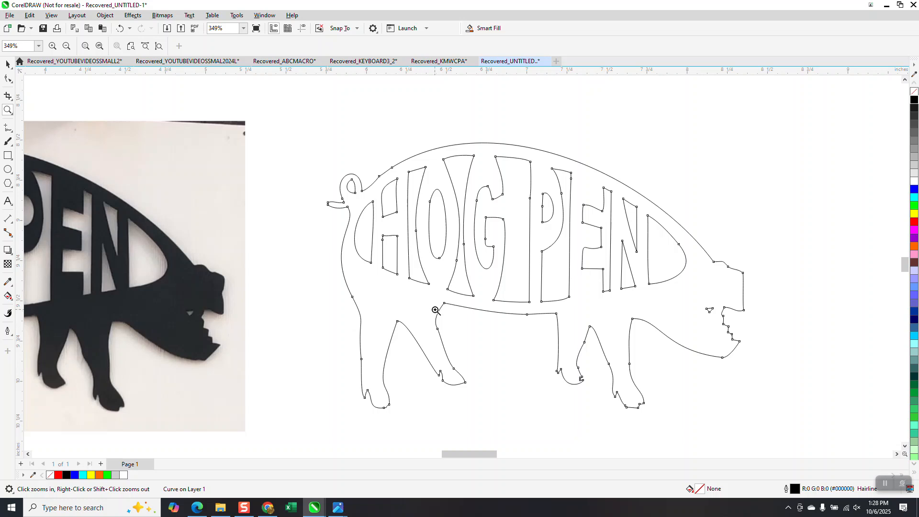
drag(544, 344, 647, 419)
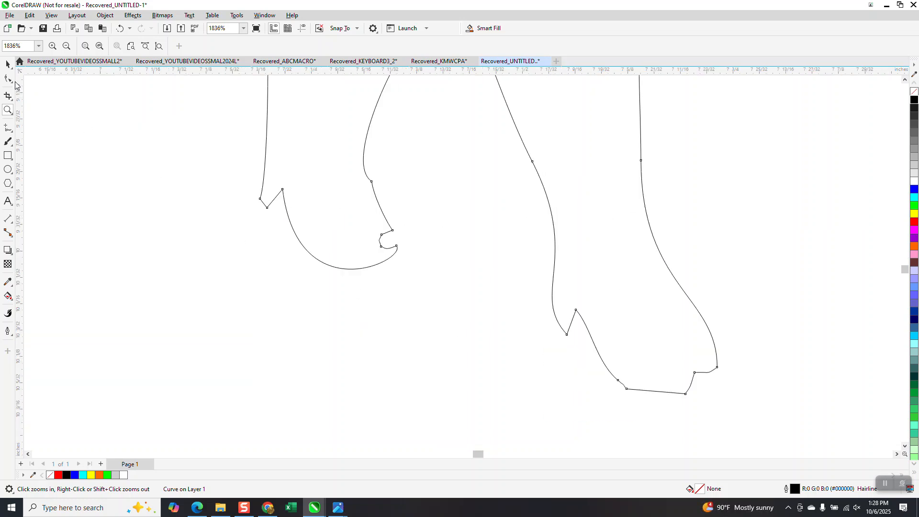
click(8, 78)
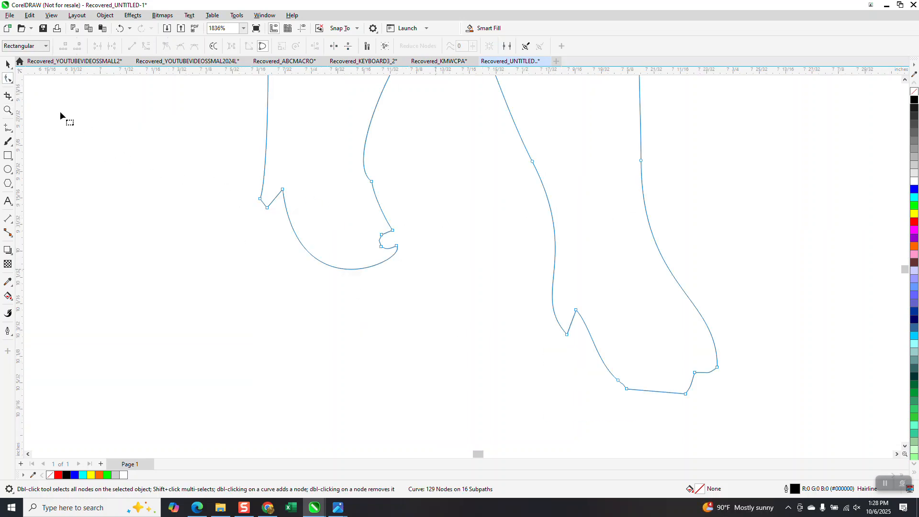
click(12, 82)
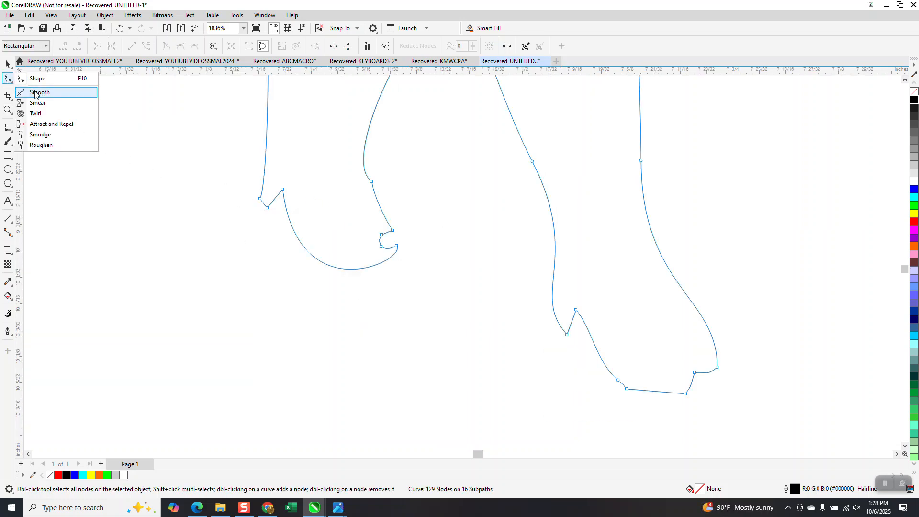
click(35, 93)
mouse_move(335, 205)
mouse_down()
mouse_move(390, 245)
mouse_move(385, 256)
mouse_move(335, 253)
mouse_move(281, 214)
mouse_move(634, 389)
mouse_move(666, 394)
mouse_move(692, 373)
mouse_move(591, 330)
mouse_up()
scroll(638, 349, down, 2)
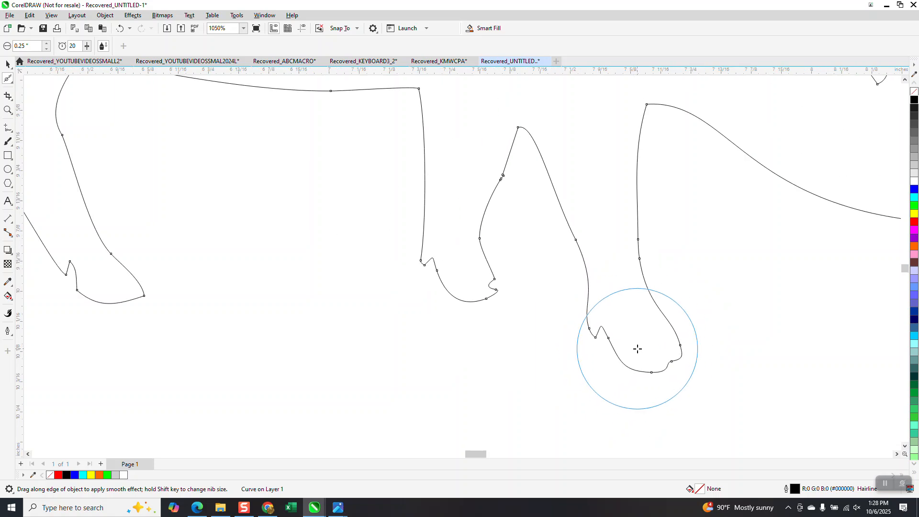
scroll(637, 348, down, 2)
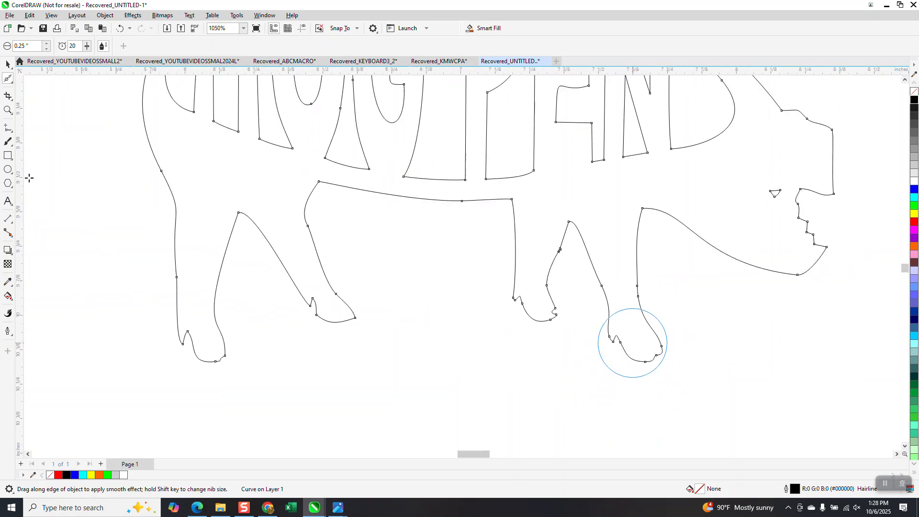
drag(309, 305, 335, 325)
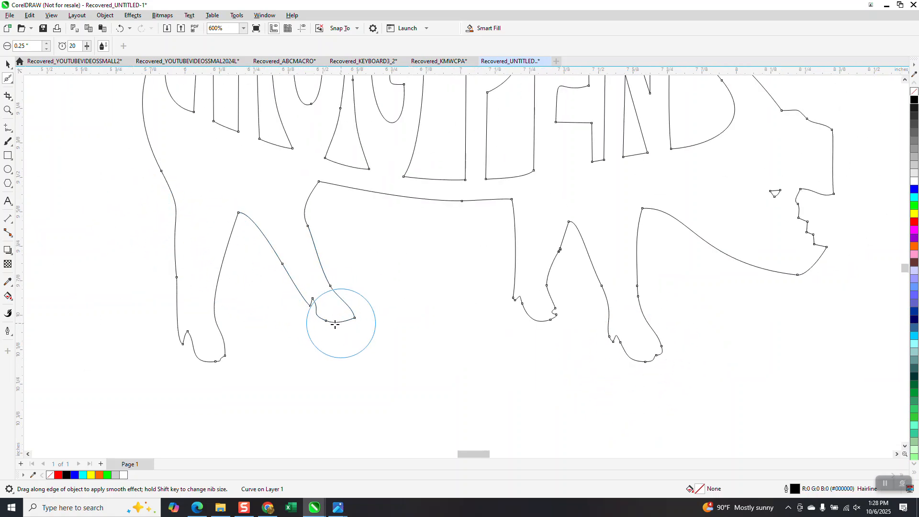
drag(232, 355, 214, 365)
scroll(286, 376, down, 1)
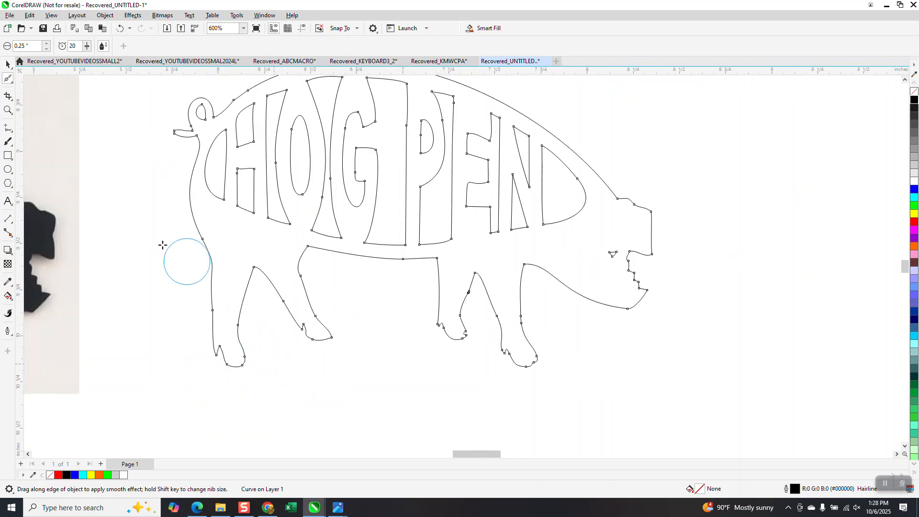
Fill the enclosed pig outline region with Smart Fill
click(12, 303)
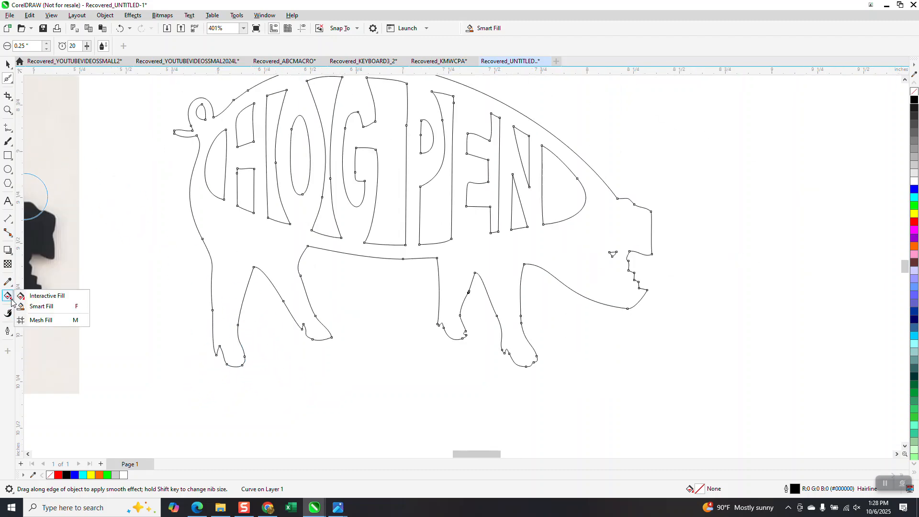
click(38, 307)
click(236, 243)
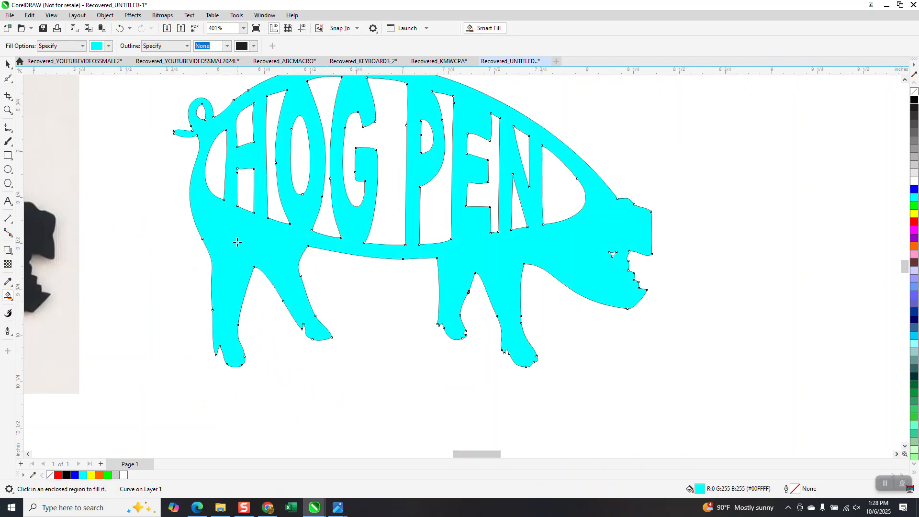
Move the new filled pig shape to the right of the outline and color it blue
scroll(198, 207, down, 2)
click(8, 64)
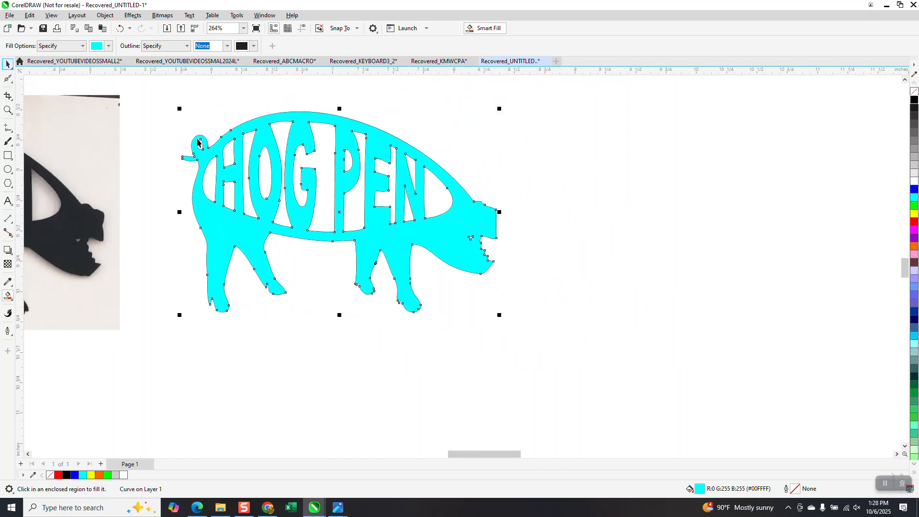
drag(343, 185, 672, 194)
click(912, 191)
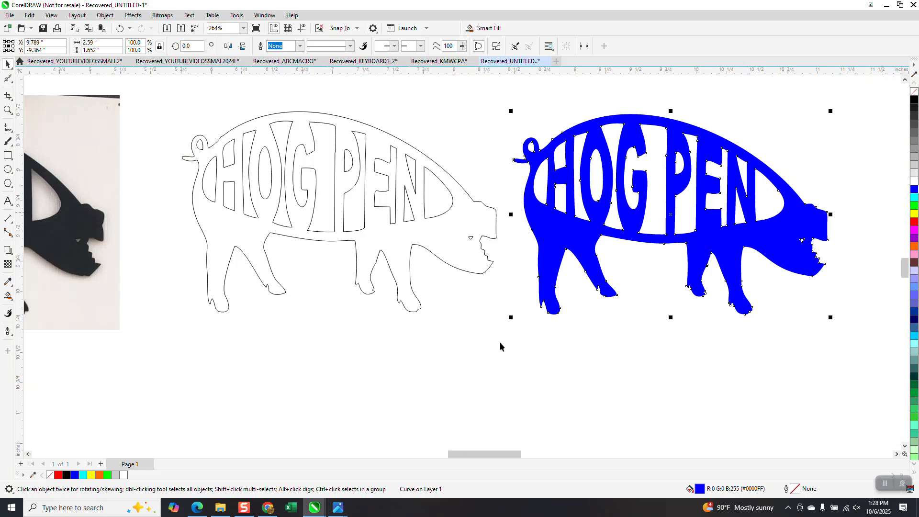
Move the original black traced pig shape onto the page beside the photo and other pig versions
click(8, 64)
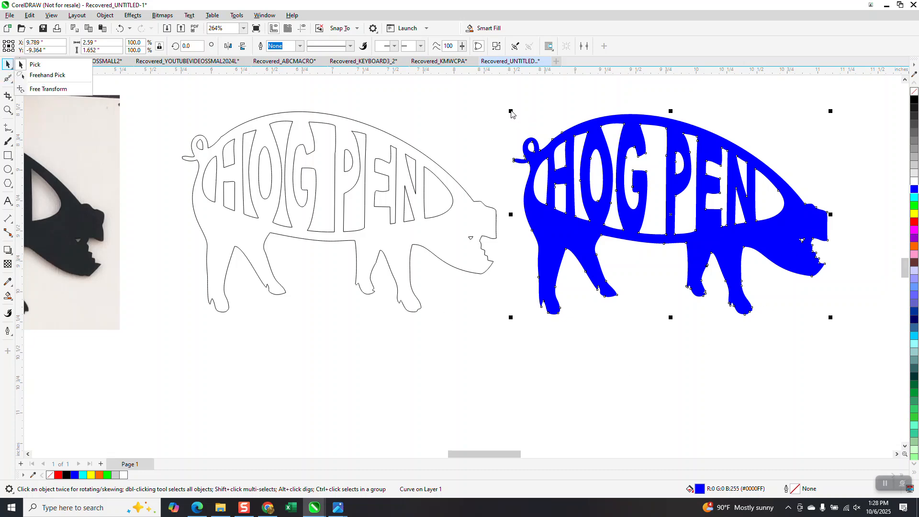
click(12, 110)
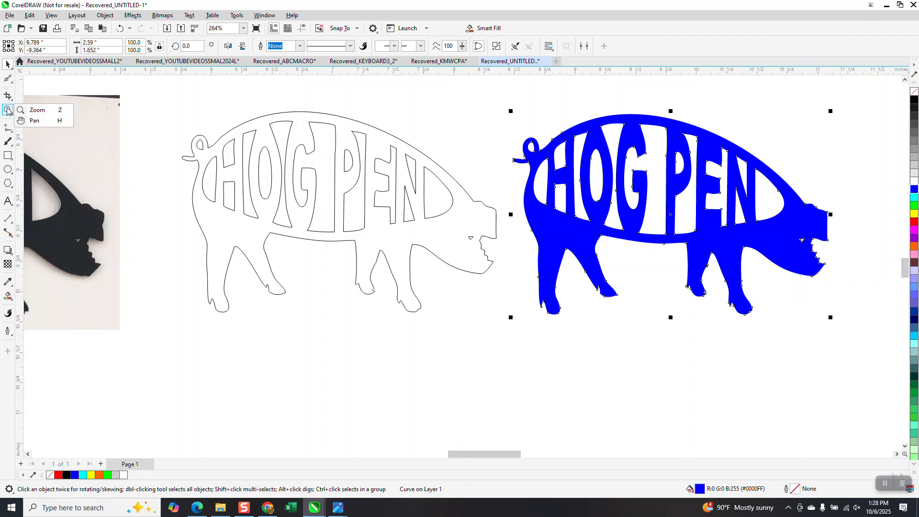
click(34, 109)
drag(562, 115, 615, 167)
scroll(478, 163, down, 2)
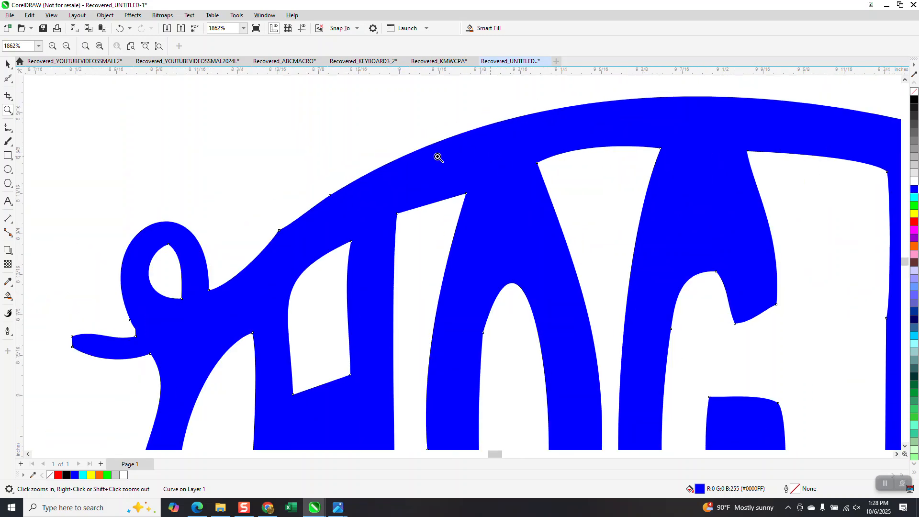
scroll(543, 145, down, 3)
scroll(517, 139, down, 8)
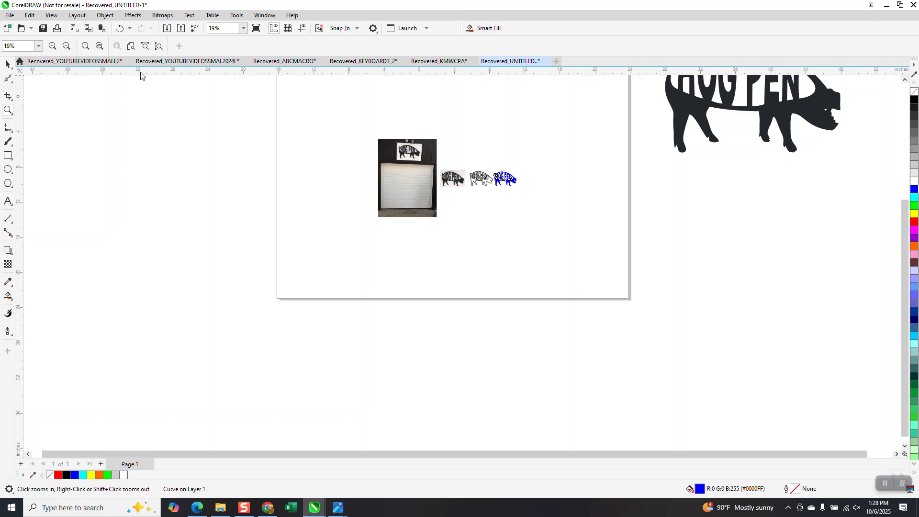
key(space)
drag(761, 109, 600, 267)
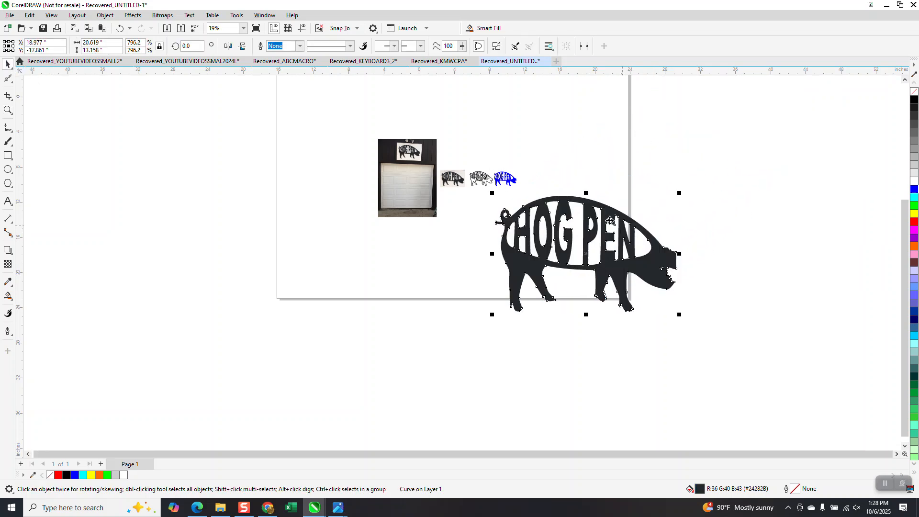
Select all nodes of the black traced pig with the Shape tool and zoom in to inspect its outline
click(12, 85)
click(30, 76)
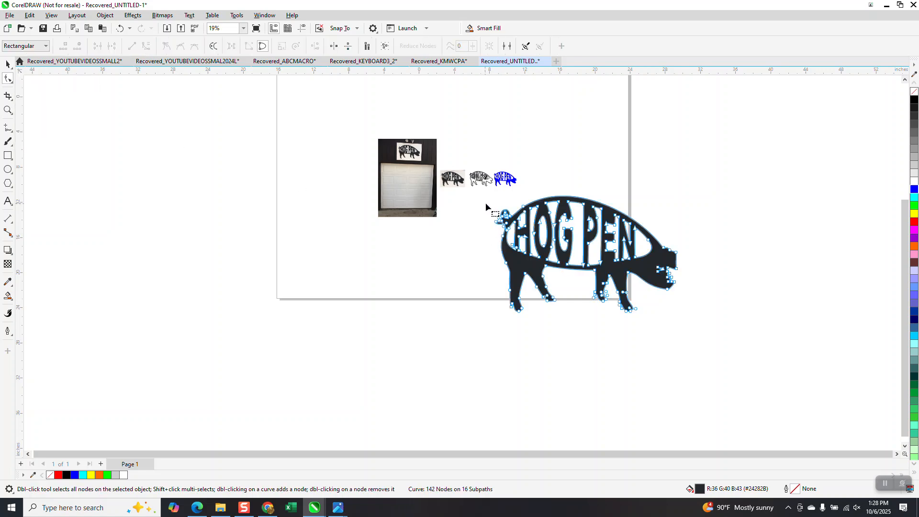
drag(489, 188, 707, 349)
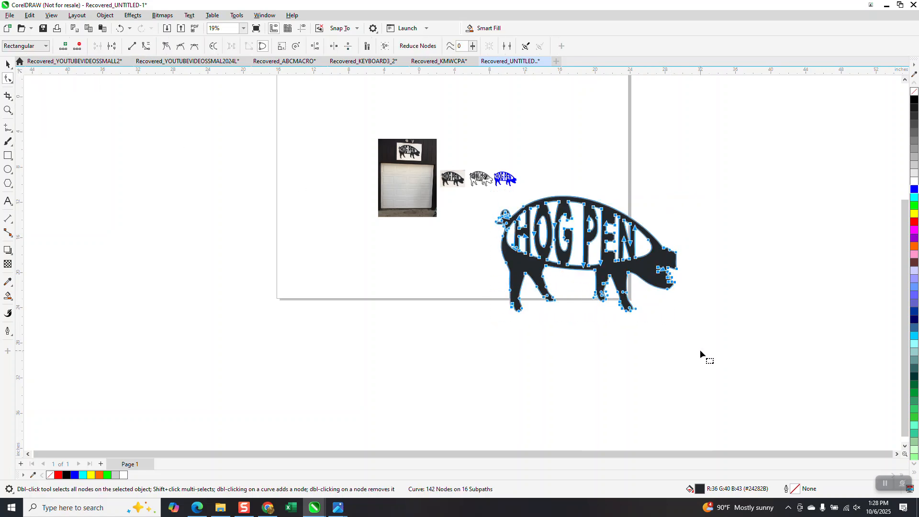
click(8, 110)
drag(515, 198, 632, 287)
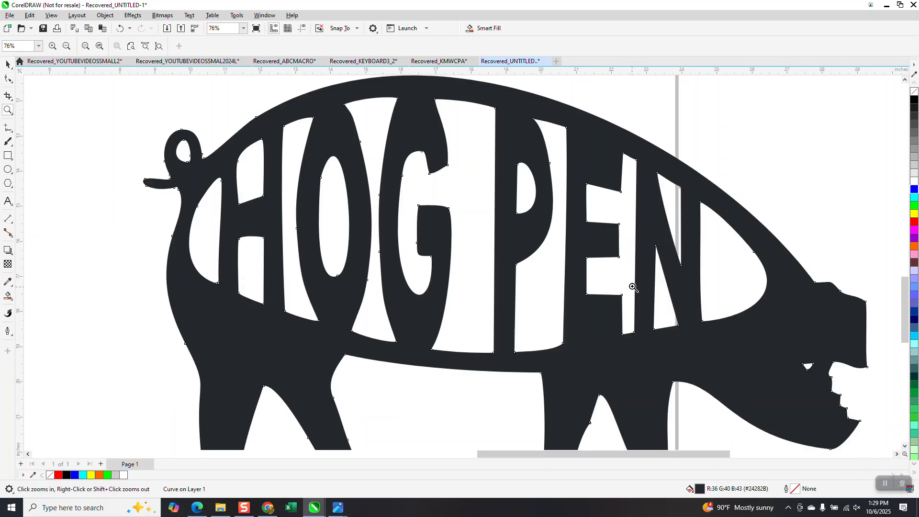
right_click(608, 272)
right_click(612, 271)
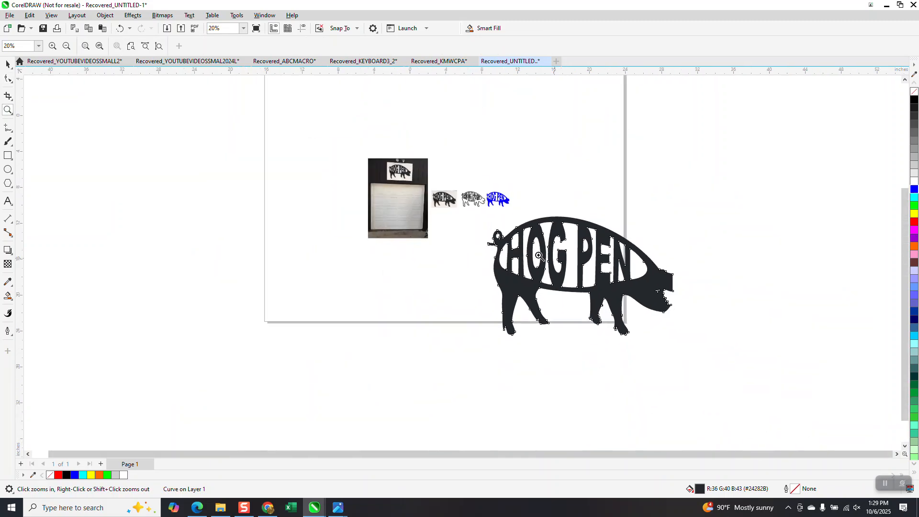
Zoom in on the sign photo and the pig versions to compare the original with the blue filled pig
drag(382, 160, 446, 241)
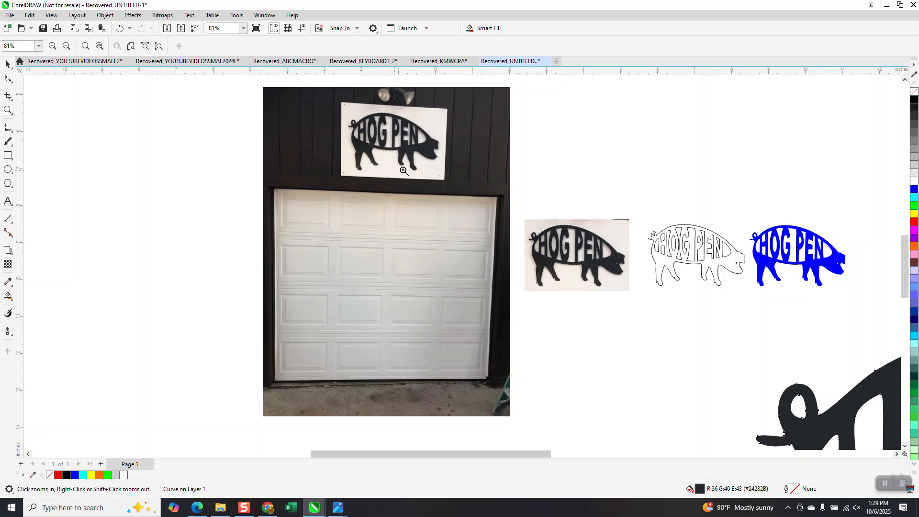
drag(342, 105, 446, 176)
scroll(458, 188, down, 4)
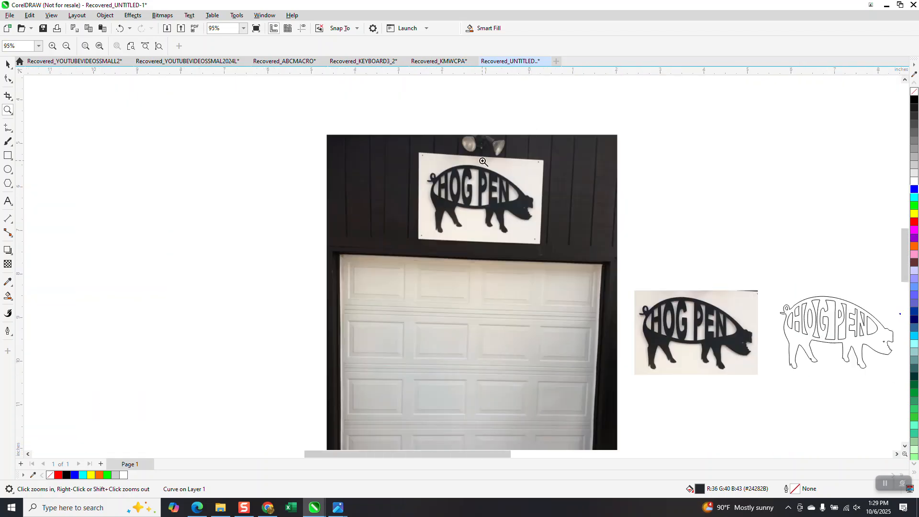
drag(430, 160, 536, 252)
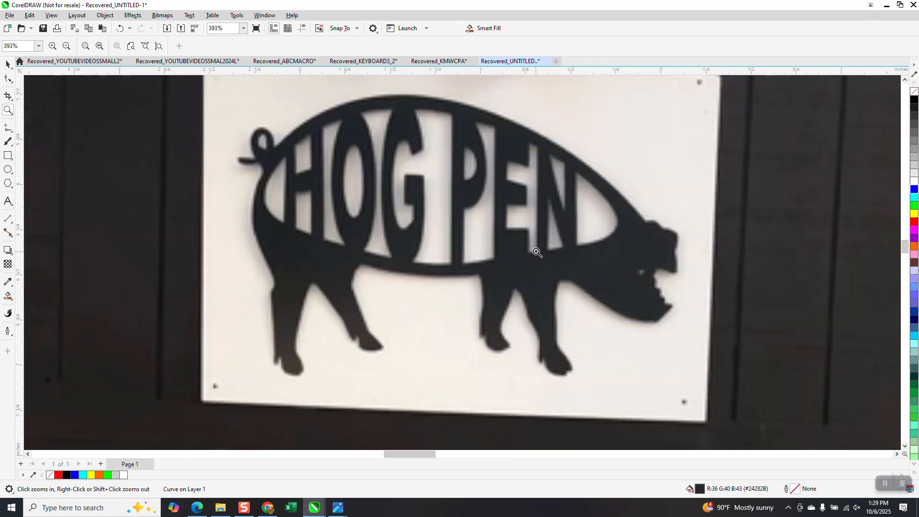
scroll(536, 252, down, 4)
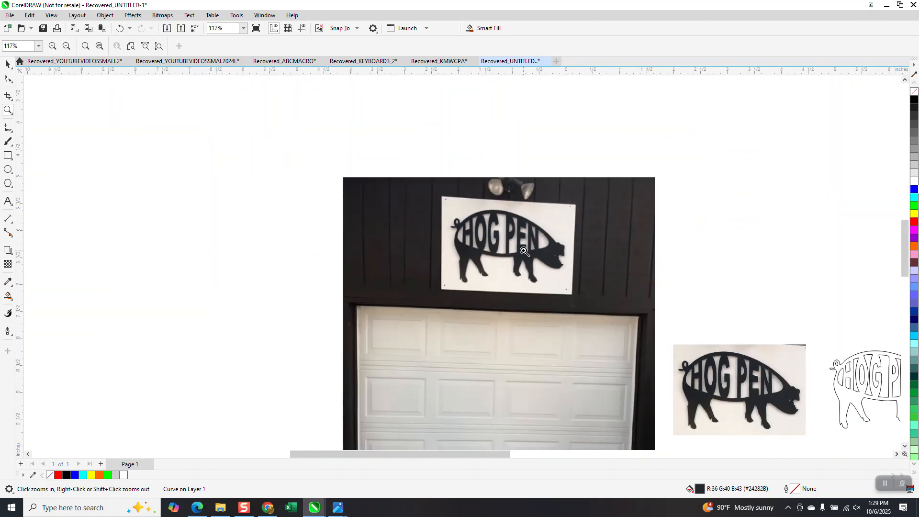
scroll(523, 251, down, 2)
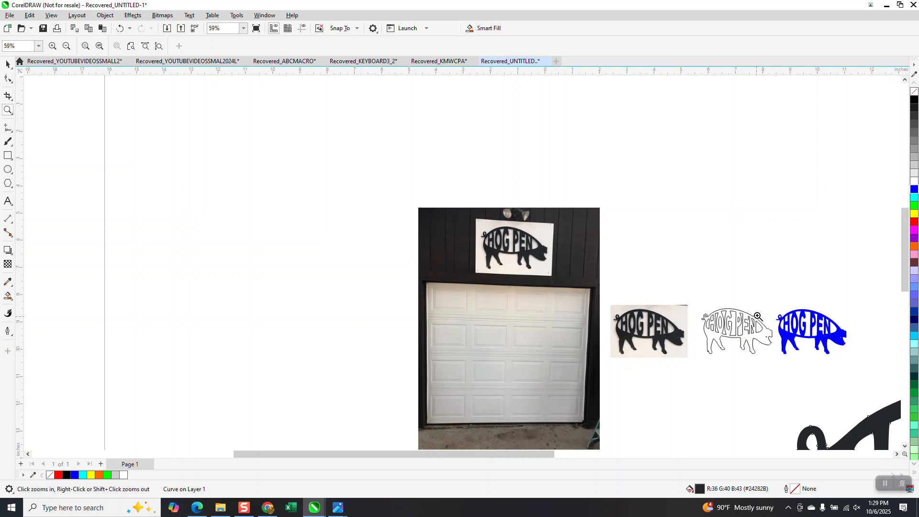
drag(765, 314, 848, 354)
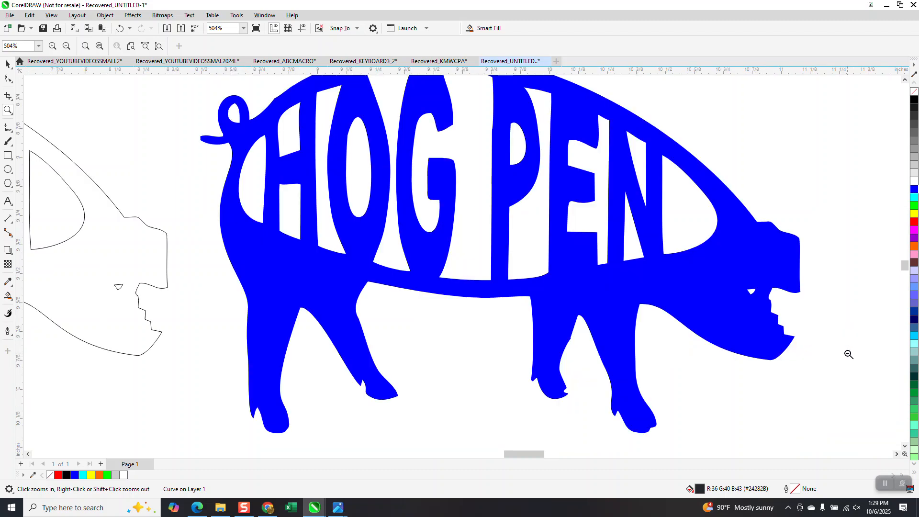